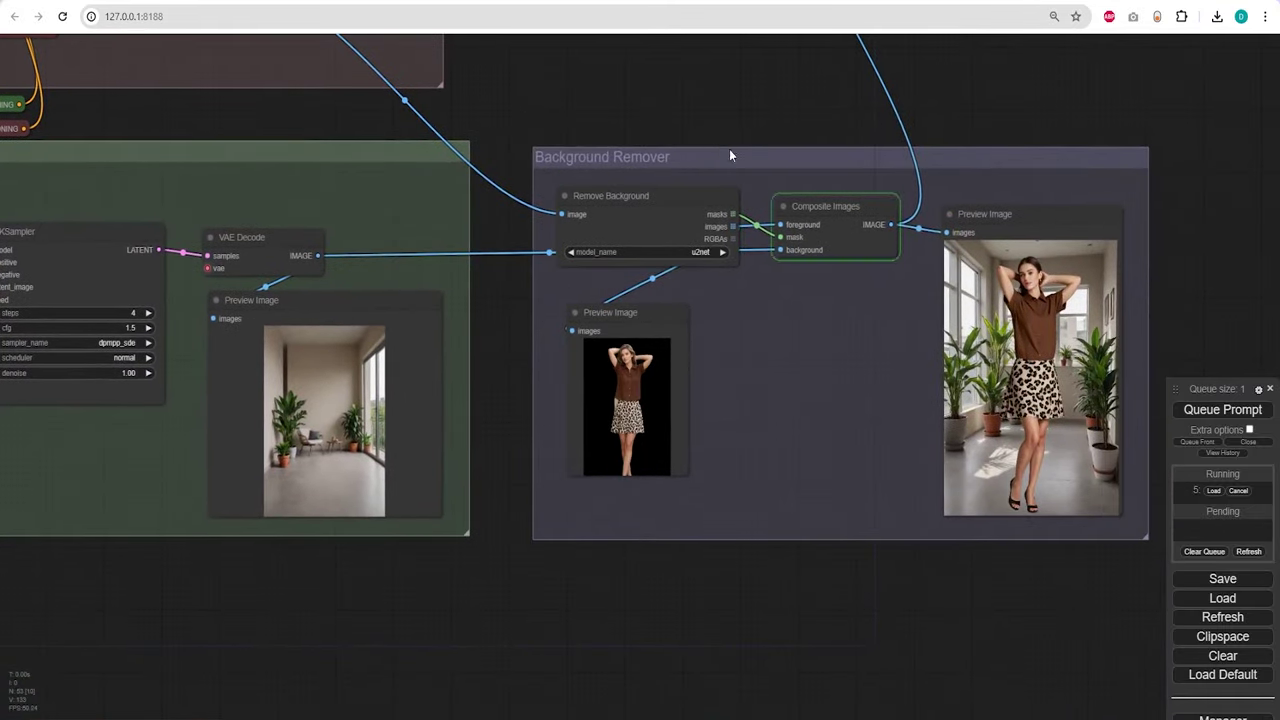
Pan the workflow to view the Background Remover group and the final preview image.
{"action": "left_click_drag", "start_coordinate": [1025, 154], "coordinate": [939, 176]}
{"action": "scroll", "coordinate": [939, 176], "scroll_direction": "up", "scroll_amount": 2}
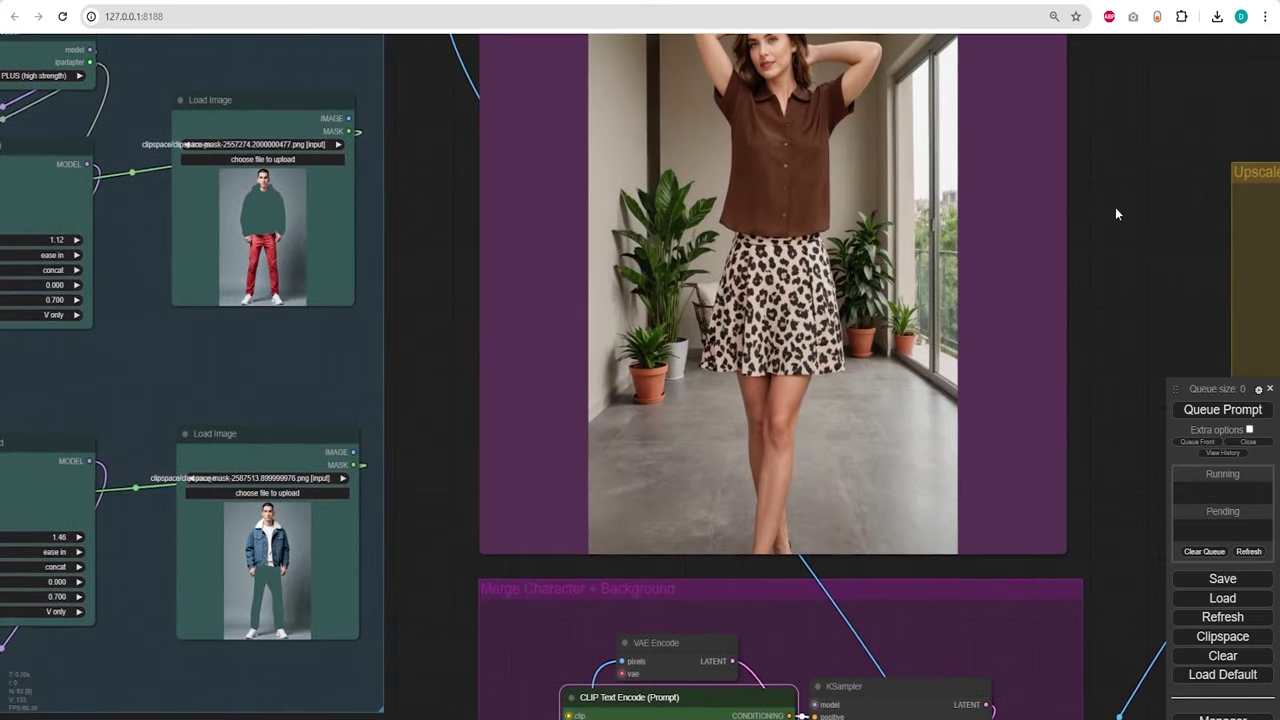
{"action": "left_click_drag", "start_coordinate": [1115, 208], "coordinate": [1103, 323]}
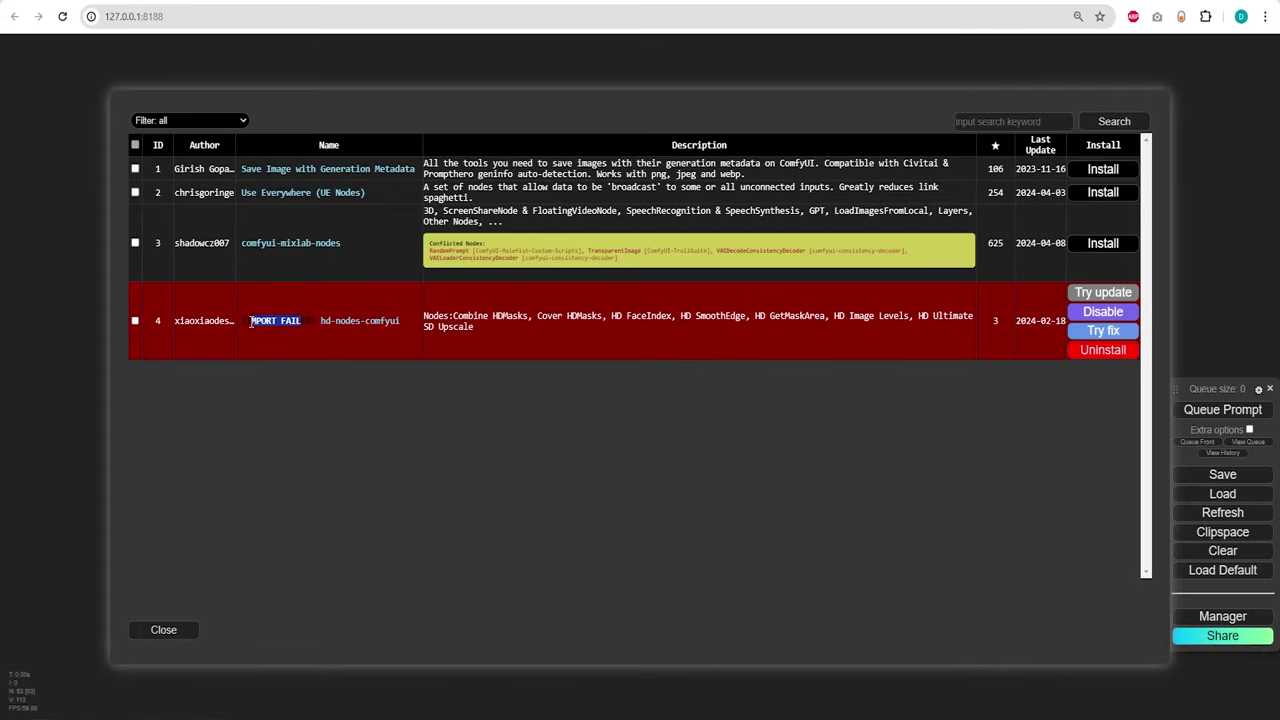
{"action": "left_click", "coordinate": [250, 322]}
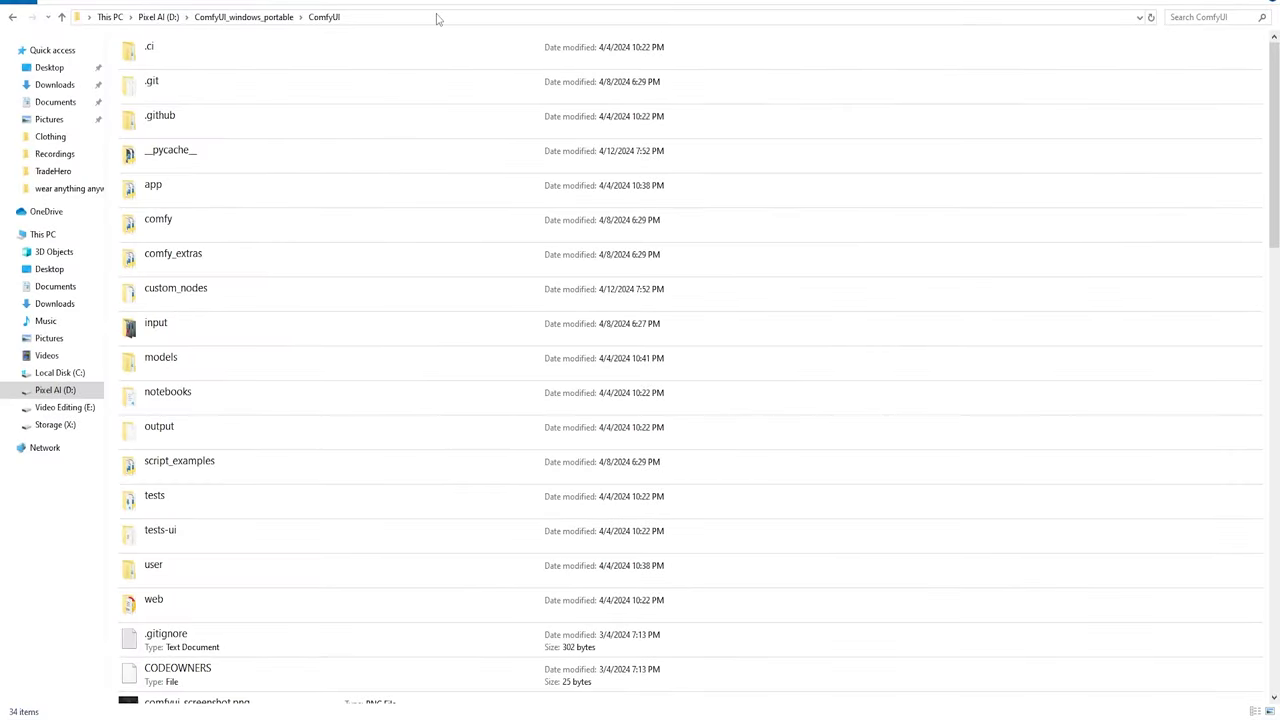
Open a Command Prompt in the ComfyUI folder and run python -m venv venv.
{"action": "left_click", "coordinate": [436, 17]}
{"action": "type", "text": "cmd"}
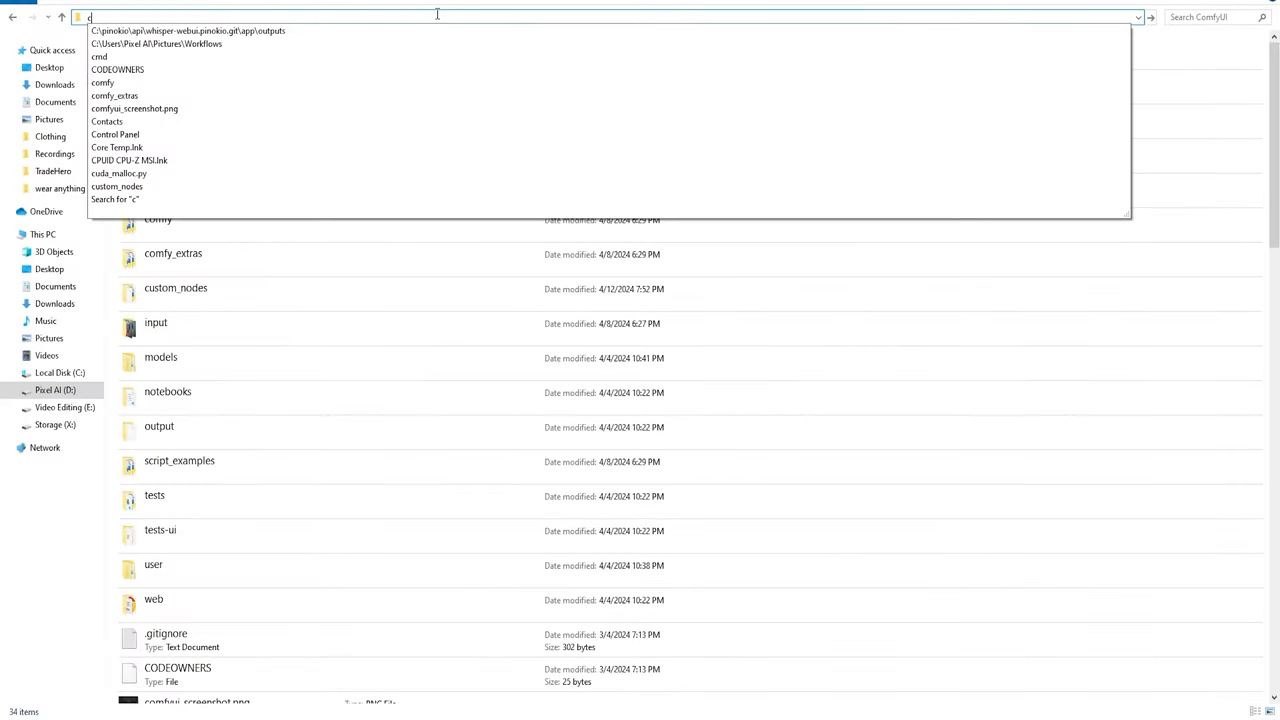
{"action": "key", "text": "Return"}
{"action": "type", "text": "python -m venv venv"}
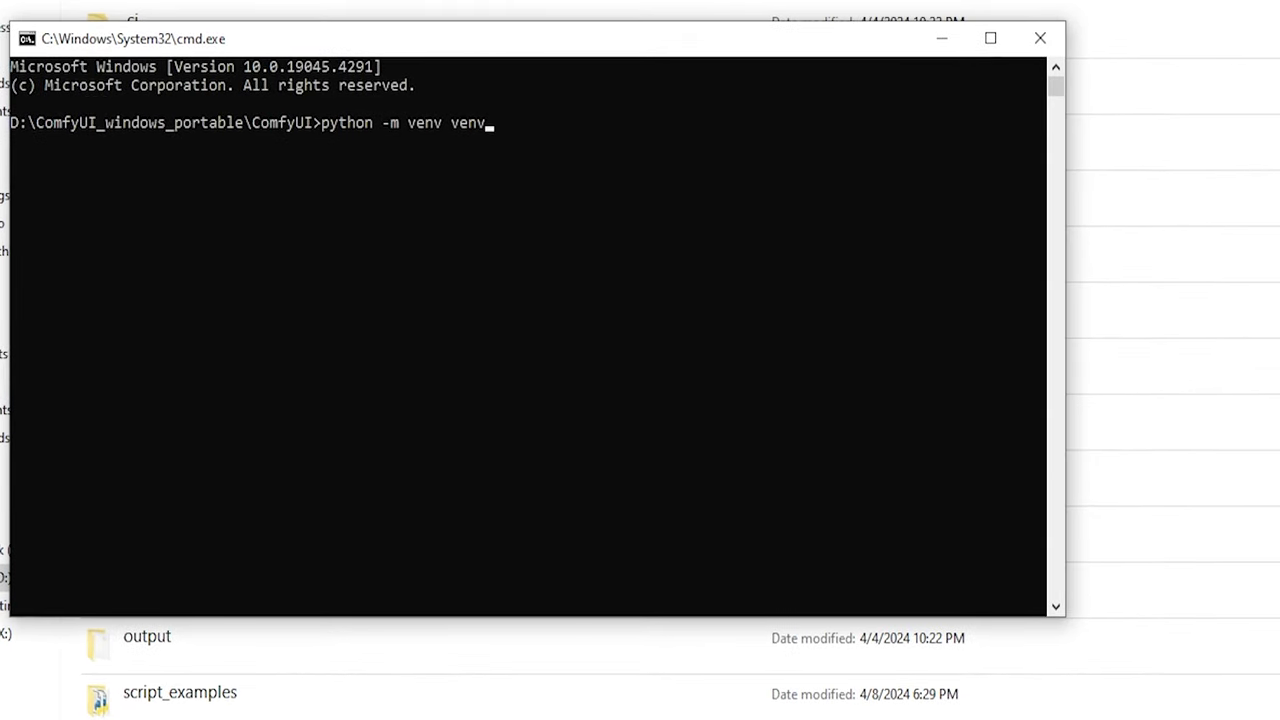
{"action": "key", "text": "Return"}
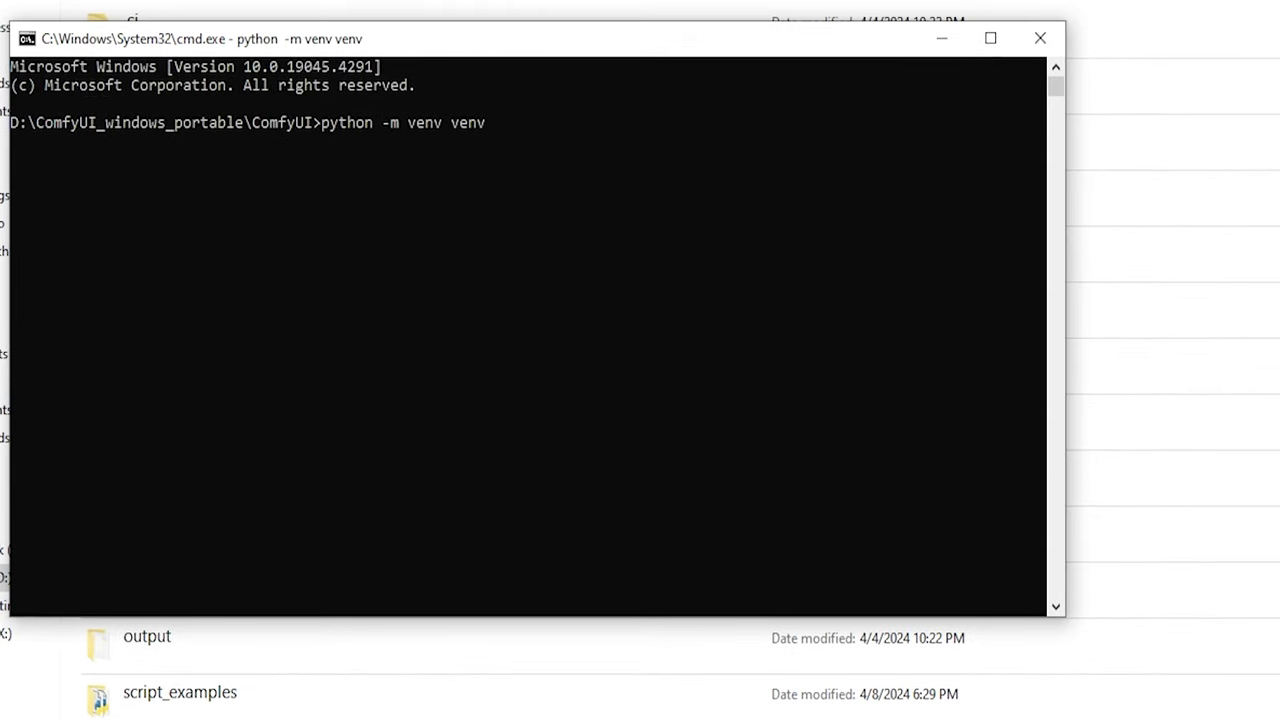
Activate the new environment with .\venv\Scripts\activate and confirm the venv prompt.
{"action": "left_click", "coordinate": [1049, 45]}
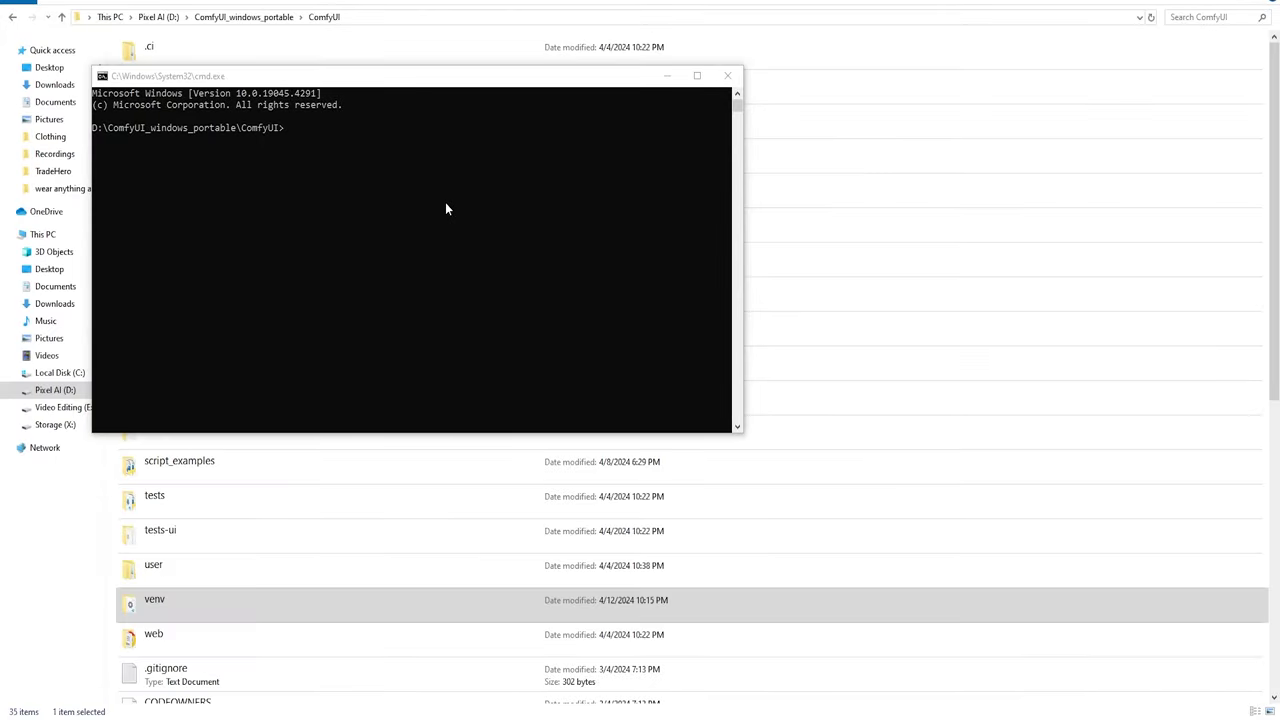
{"action": "type", "text": ".\\venv\\Scripts\\activate"}
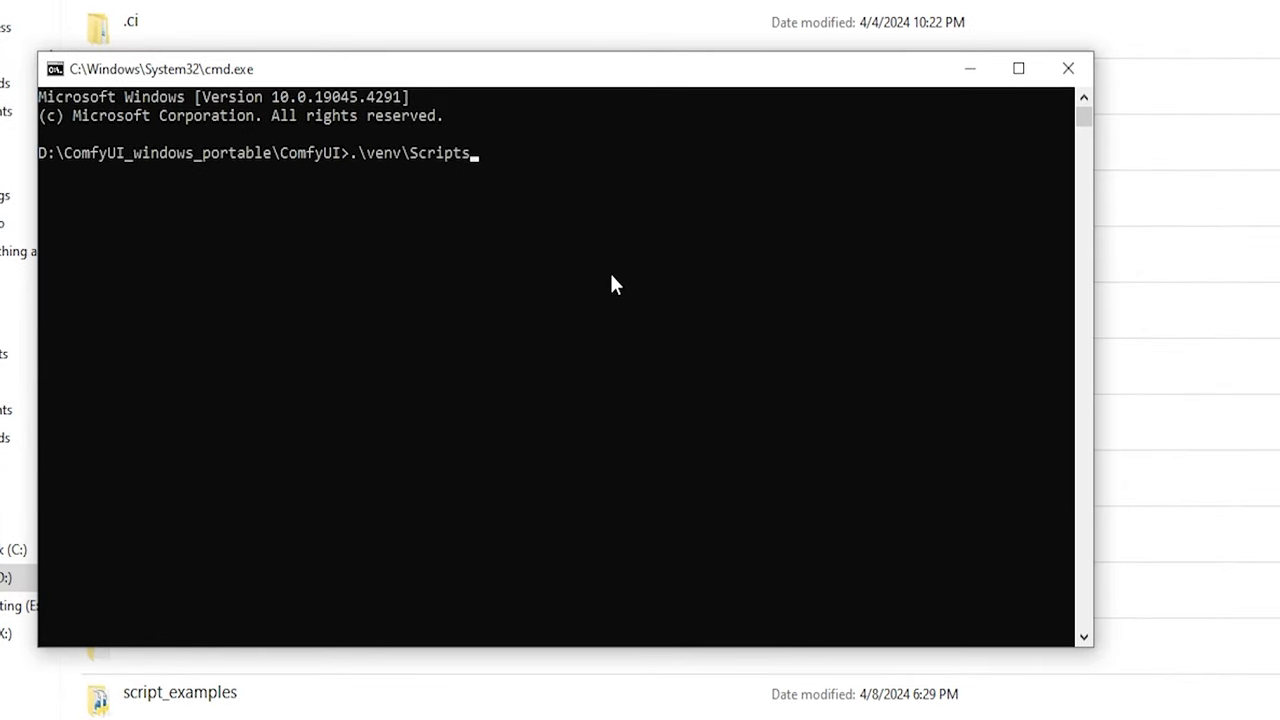
{"action": "key", "text": "Return"}
{"action": "left_click_drag", "start_coordinate": [100, 190], "coordinate": [129, 191]}
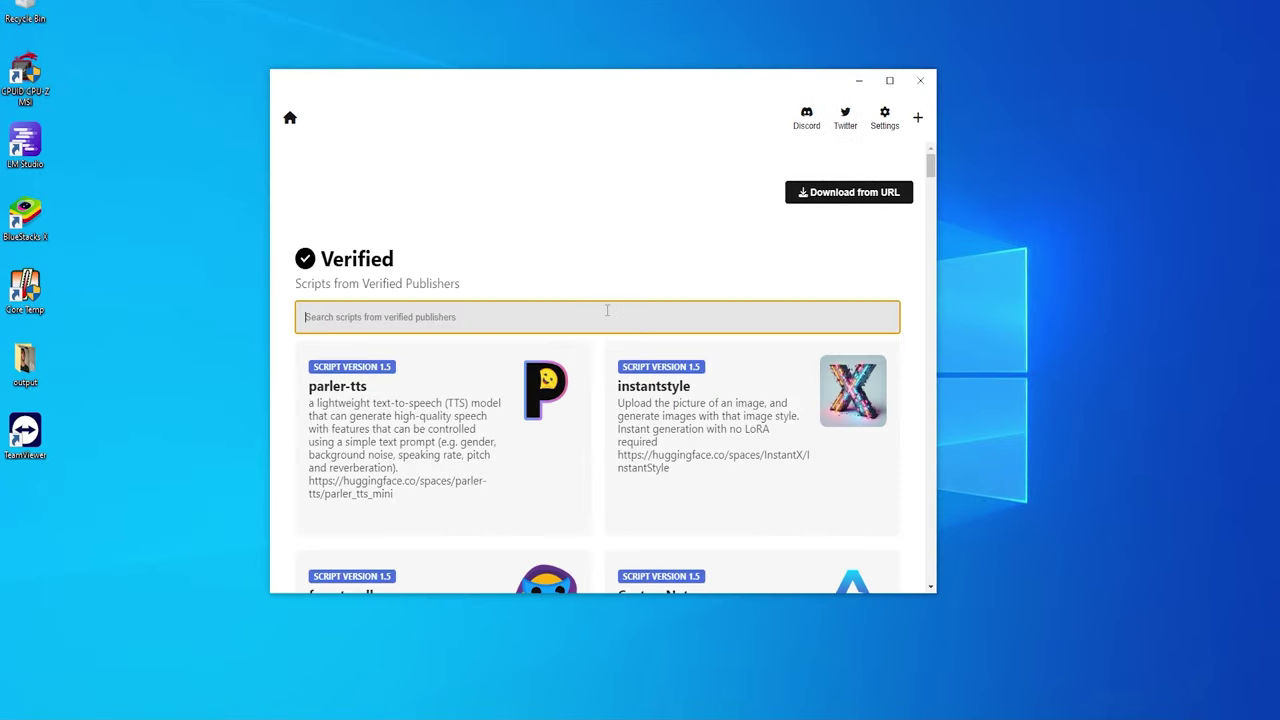
Find ComfyUI in Pinokio, start the installed app, and open 127.0.0.1:8188 in the browser.
{"action": "type", "text": "comf"}
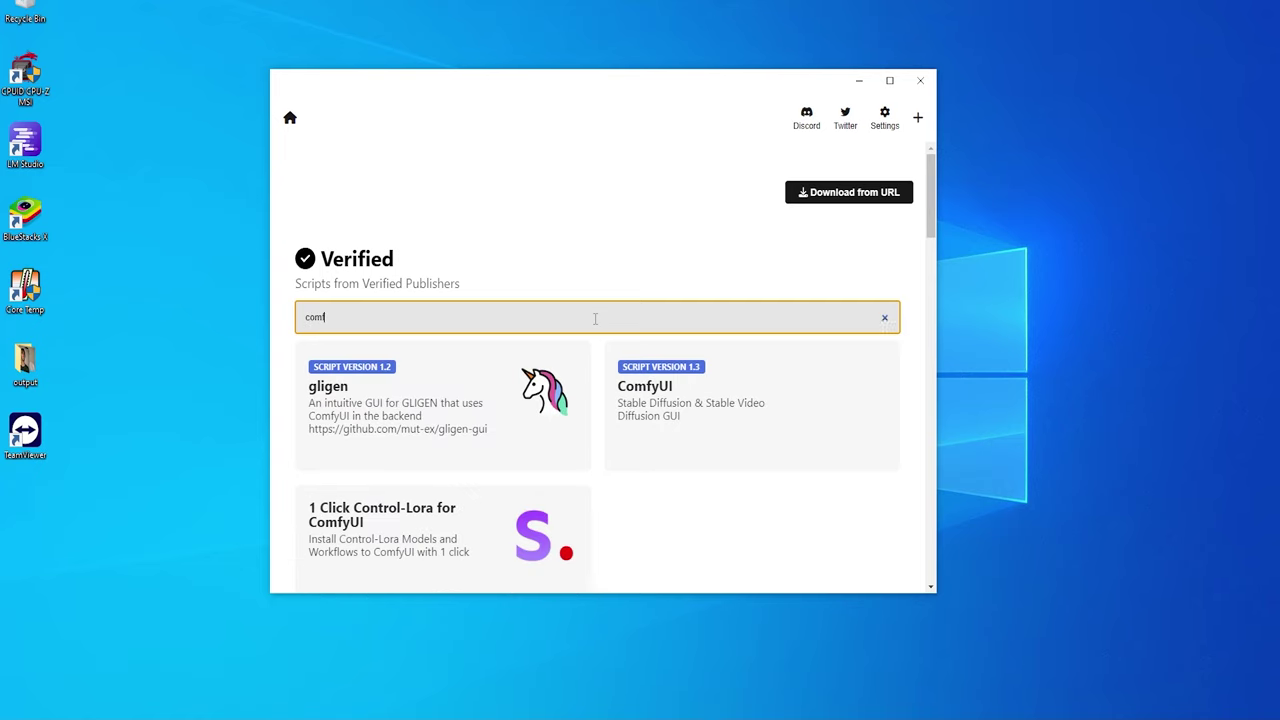
{"action": "left_click", "coordinate": [737, 427]}
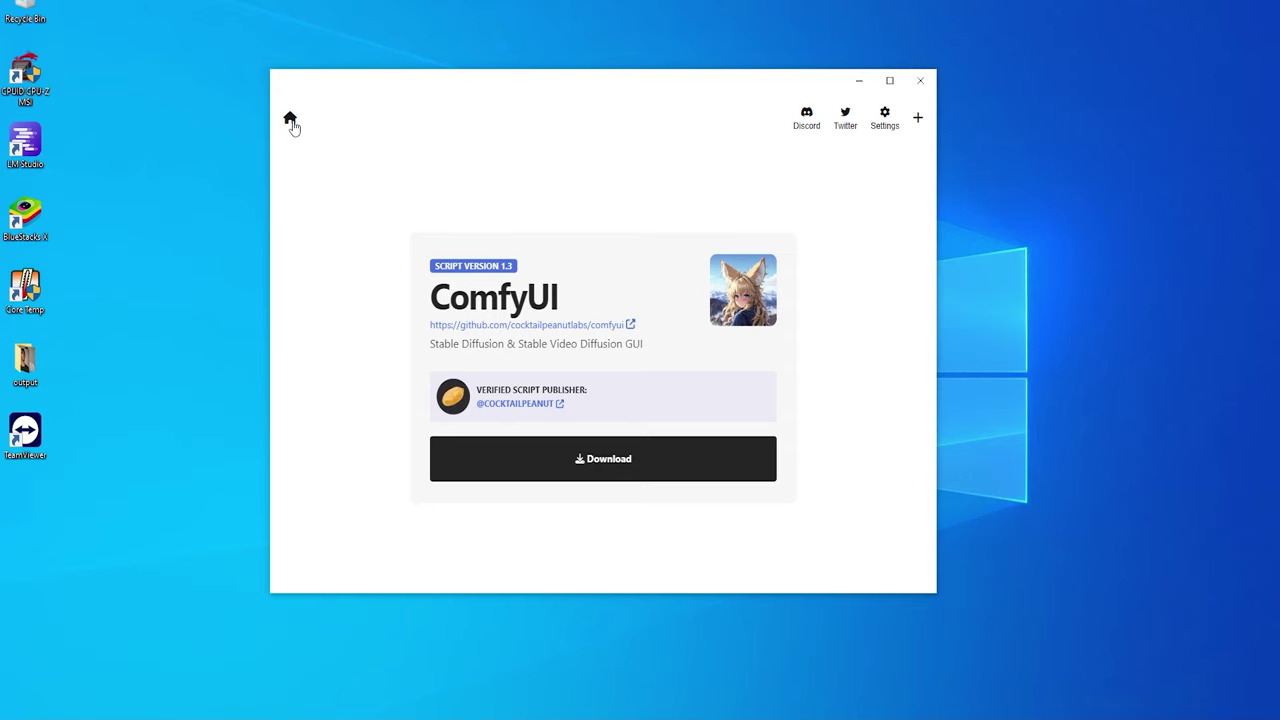
{"action": "left_click", "coordinate": [290, 120]}
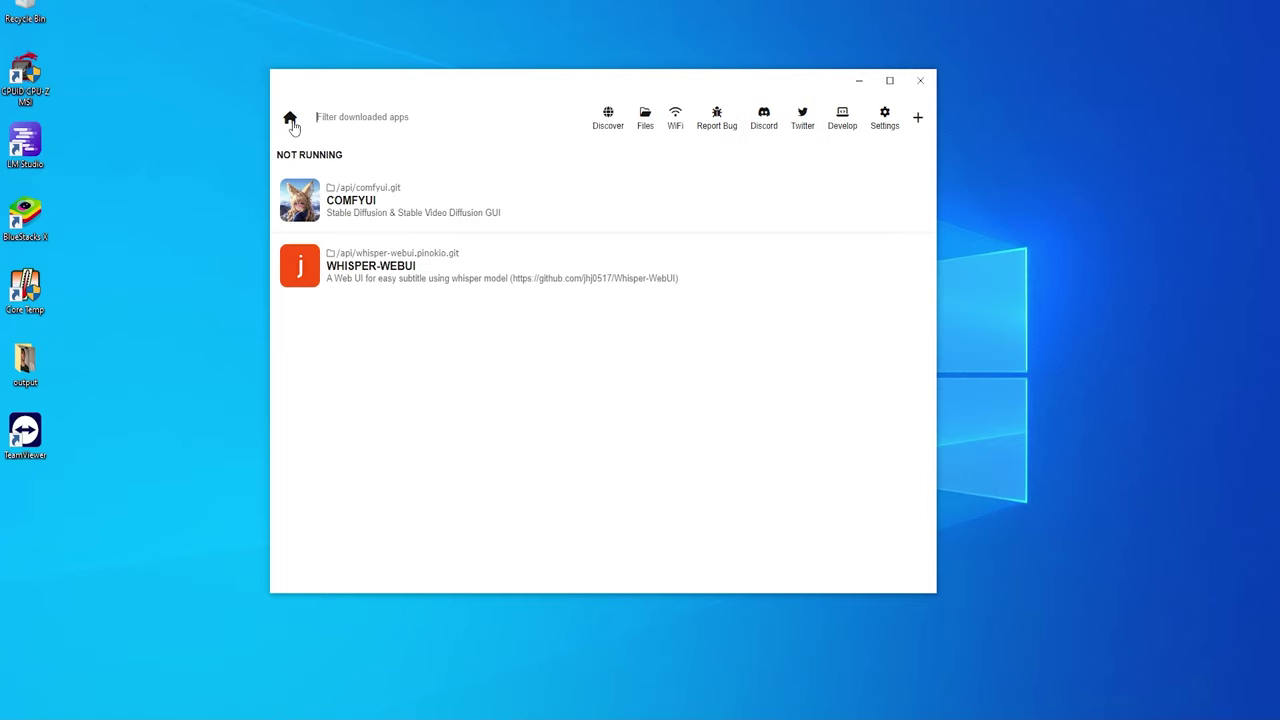
{"action": "left_click", "coordinate": [370, 204]}
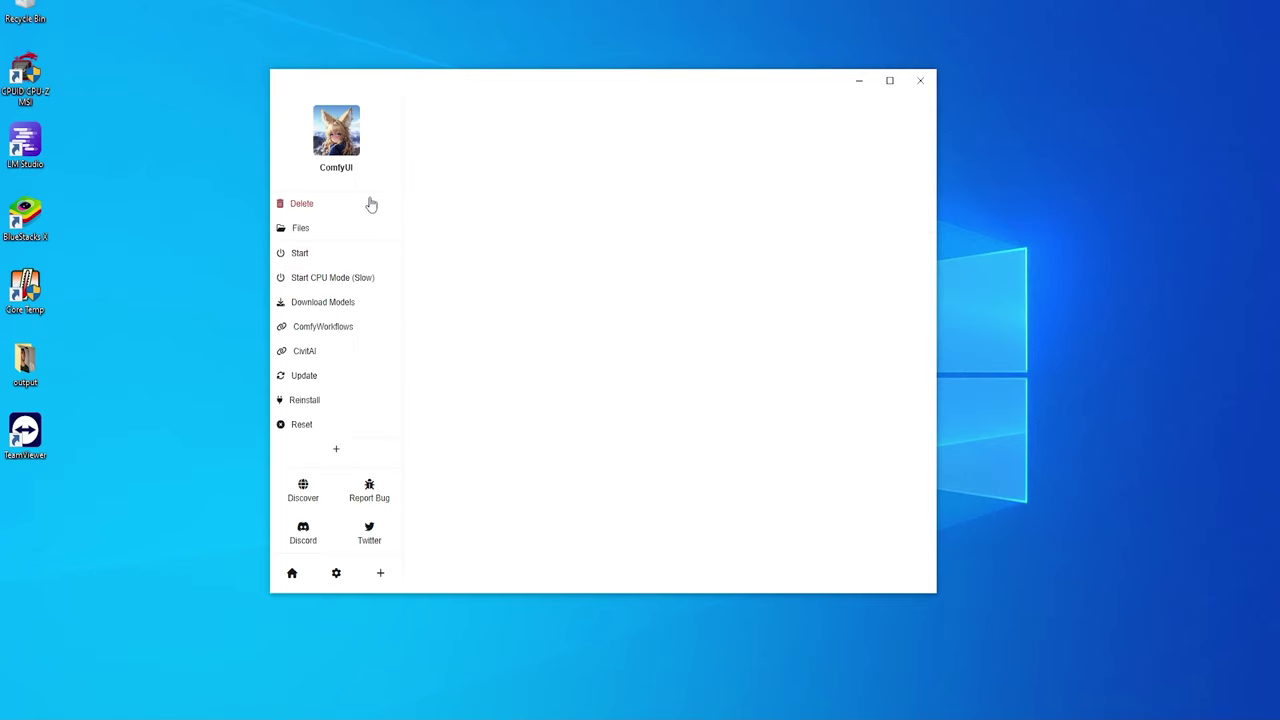
{"action": "left_click", "coordinate": [300, 254]}
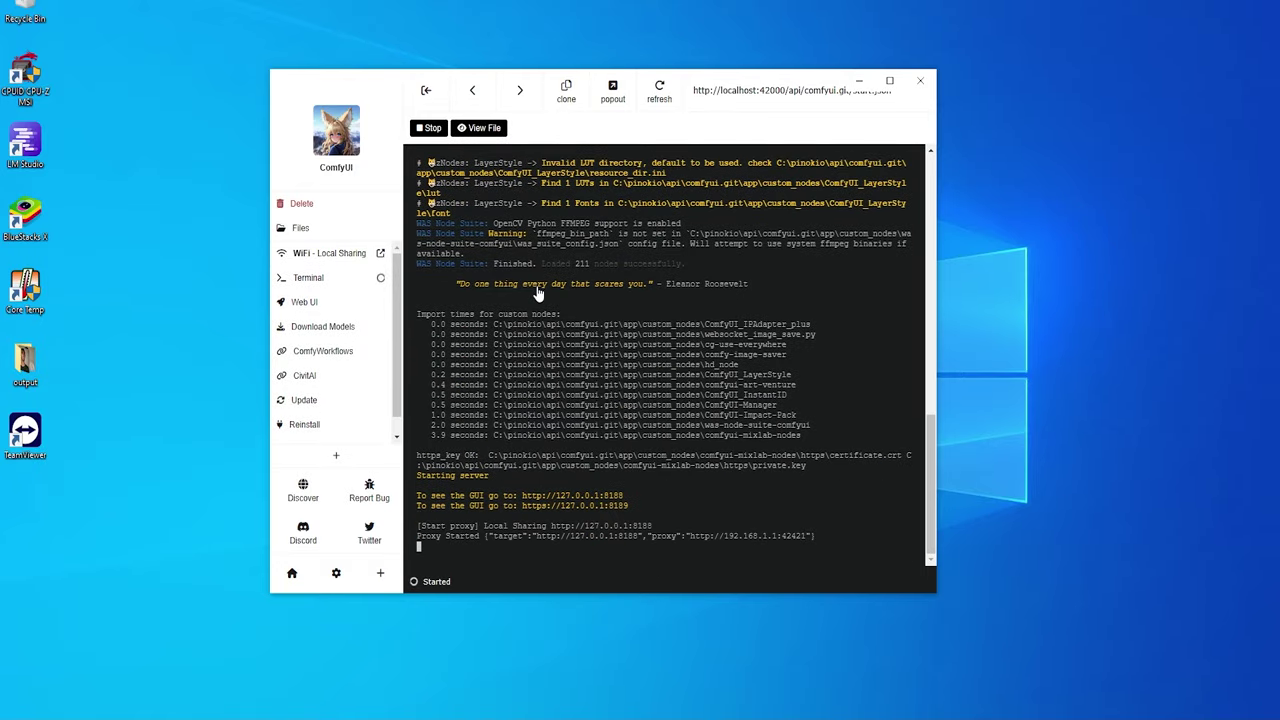
{"action": "left_click", "coordinate": [573, 497]}
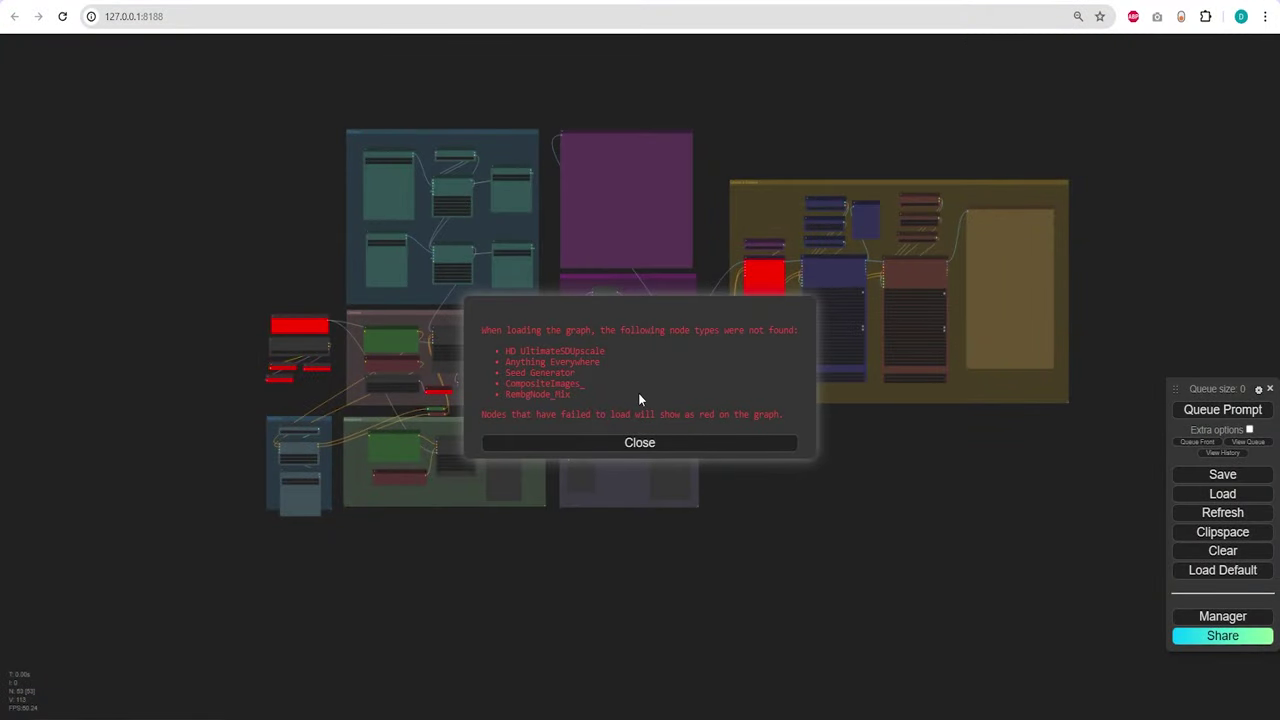
Dismiss the missing-nodes warning and install ComfyUI_IPAdapter_plus and hd-nodes-comfyui through Manager.
{"action": "mouse_move", "coordinate": [585, 330]}
{"action": "left_mouse_down"}
{"action": "mouse_move", "coordinate": [600, 380]}
{"action": "mouse_move", "coordinate": [585, 414]}
{"action": "mouse_move", "coordinate": [598, 348]}
{"action": "left_mouse_up"}
{"action": "left_click", "coordinate": [722, 323]}
{"action": "left_click_drag", "start_coordinate": [667, 322], "coordinate": [687, 328]}
{"action": "left_click", "coordinate": [669, 445]}
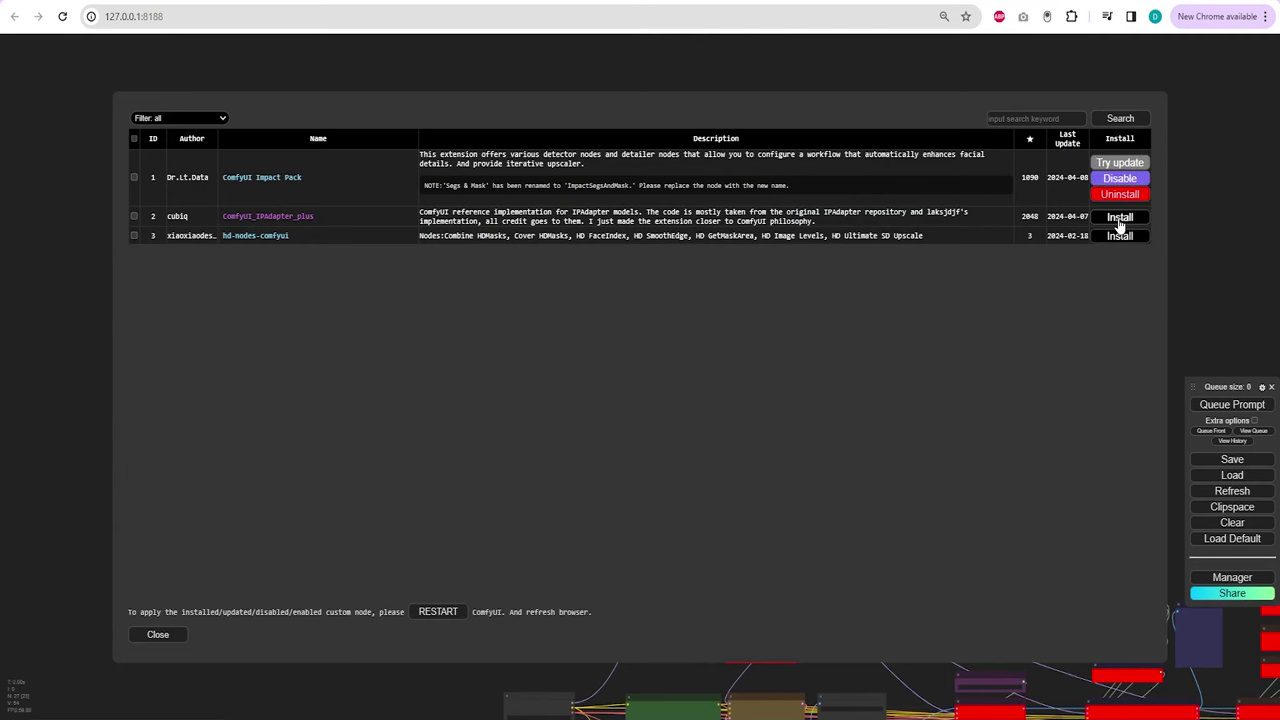
{"action": "left_click", "coordinate": [1119, 217]}
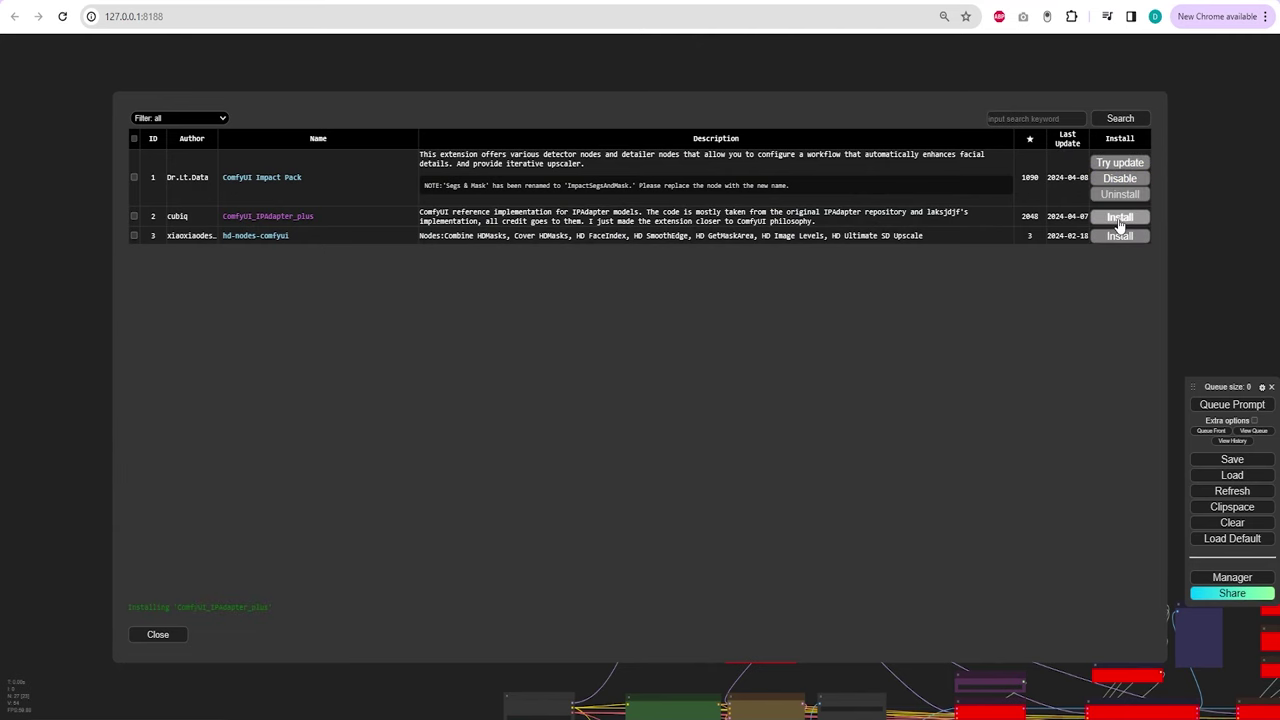
{"action": "left_click", "coordinate": [1119, 264]}
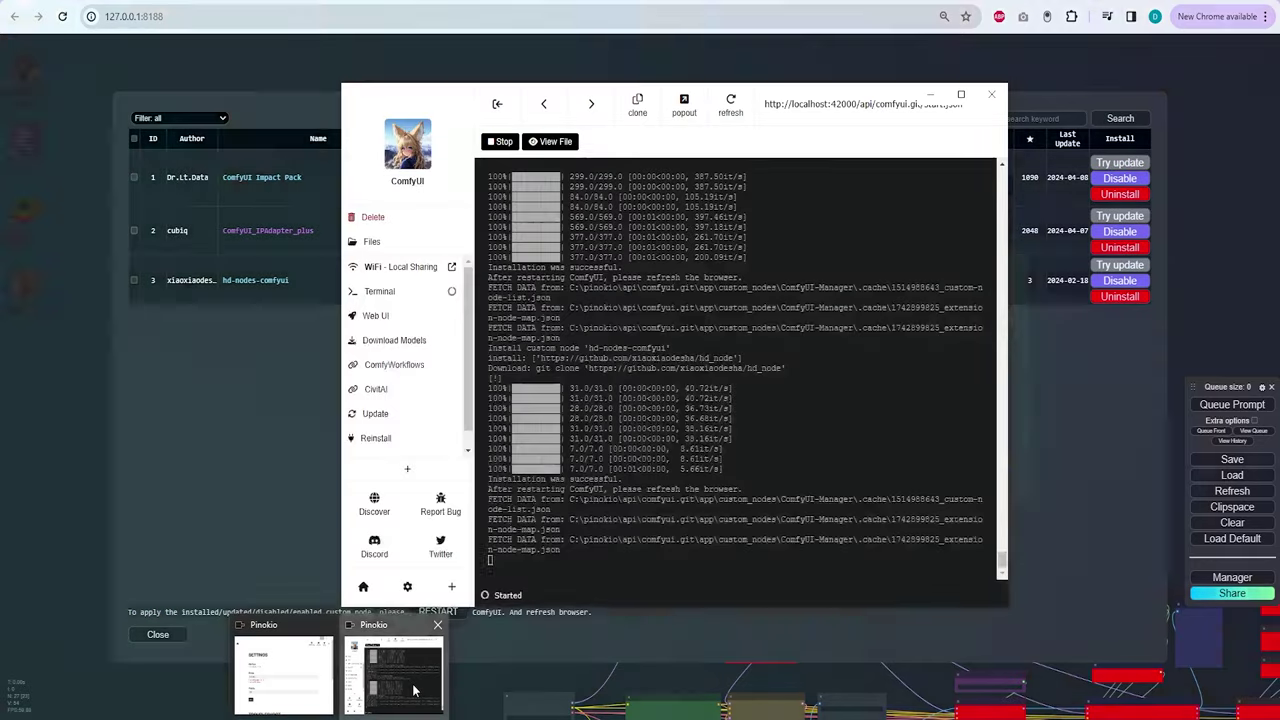
Stop and rerun the ComfyUI server in Pinokio so the new nodes load.
{"action": "left_click", "coordinate": [414, 690]}
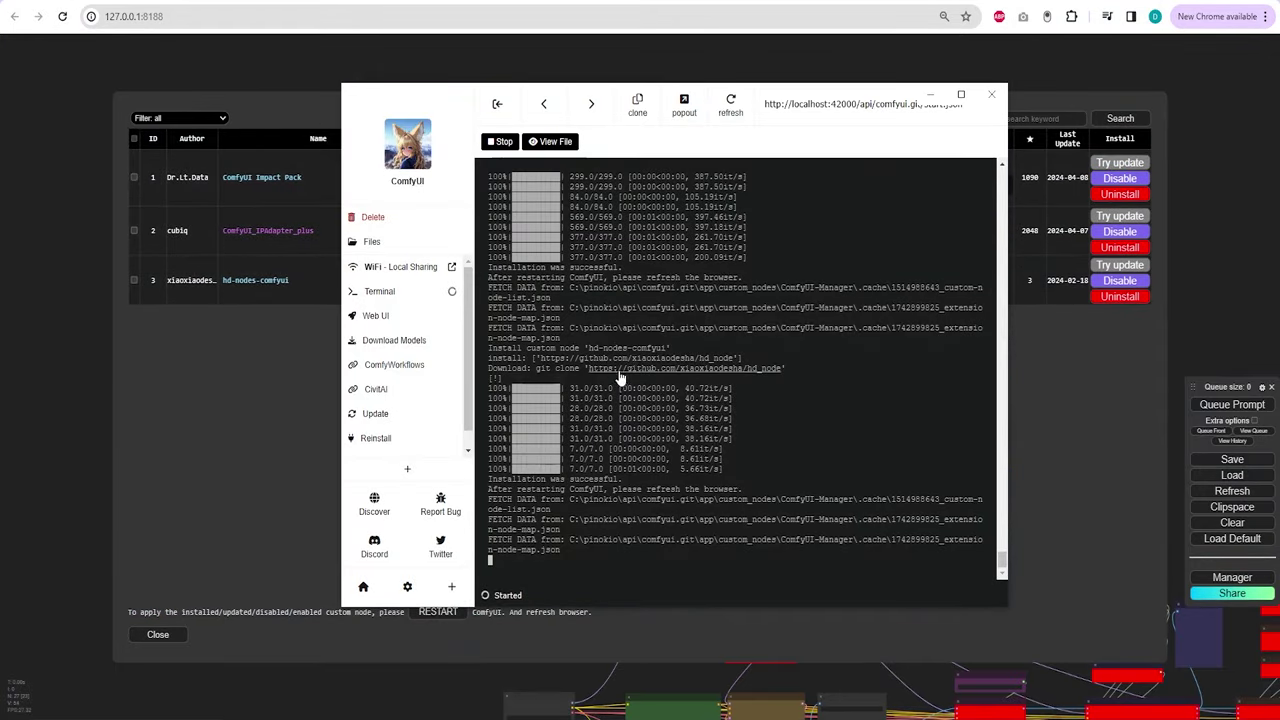
{"action": "left_click", "coordinate": [501, 142]}
{"action": "left_click", "coordinate": [500, 142]}
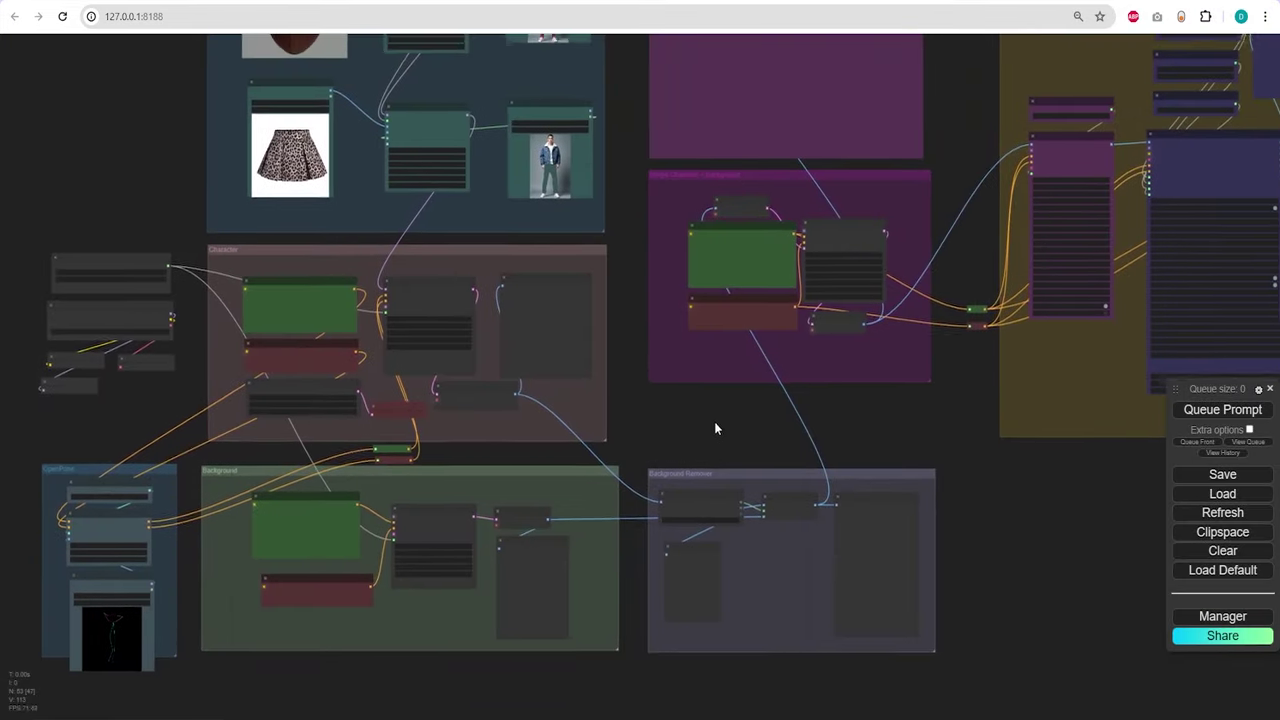
{"action": "scroll", "coordinate": [705, 402], "scroll_direction": "down", "scroll_amount": 3}
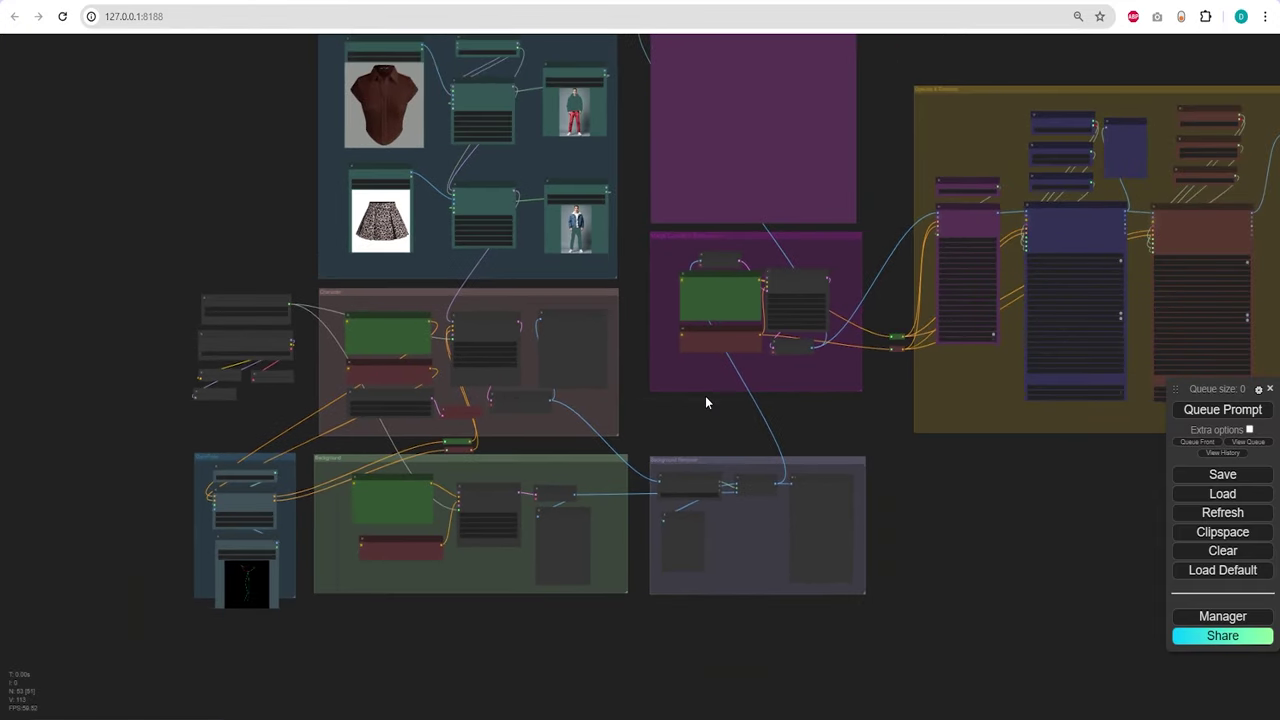
{"action": "left_click_drag", "start_coordinate": [722, 424], "coordinate": [597, 500]}
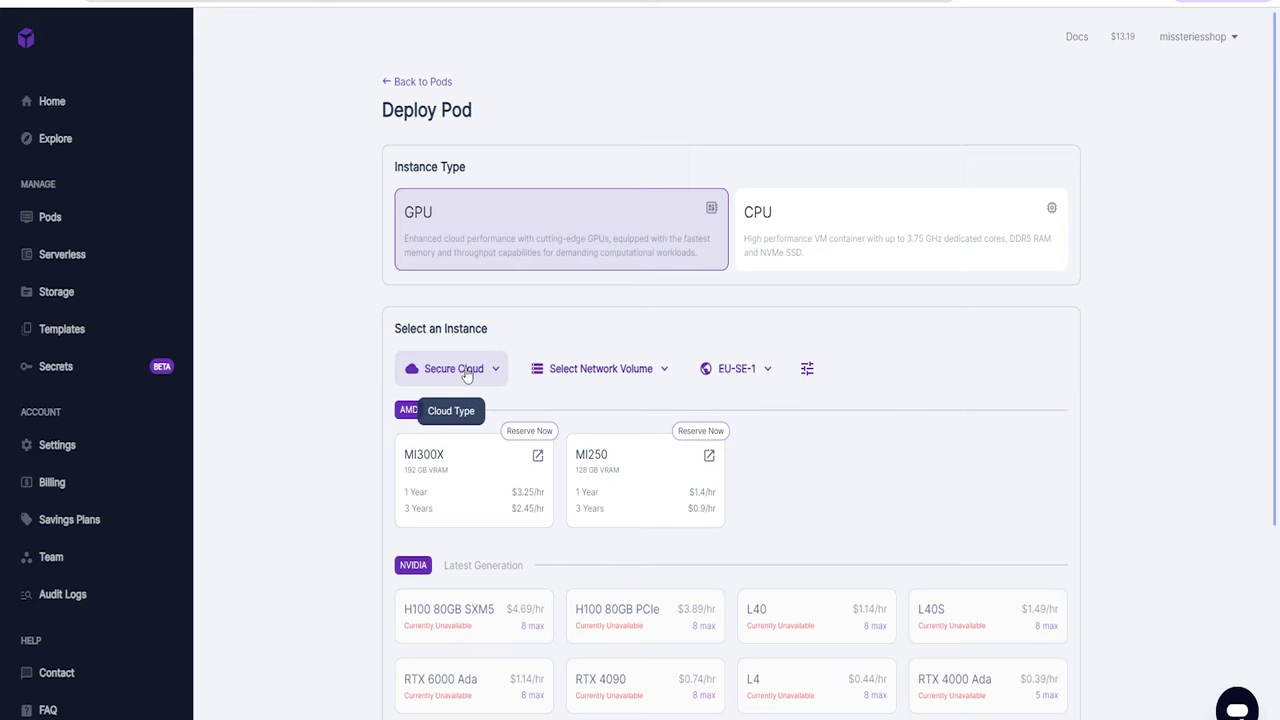
Switch Deploy Pod from Secure Cloud to Community Cloud and browse the GPU cards and hourly prices.
{"action": "left_click", "coordinate": [466, 374]}
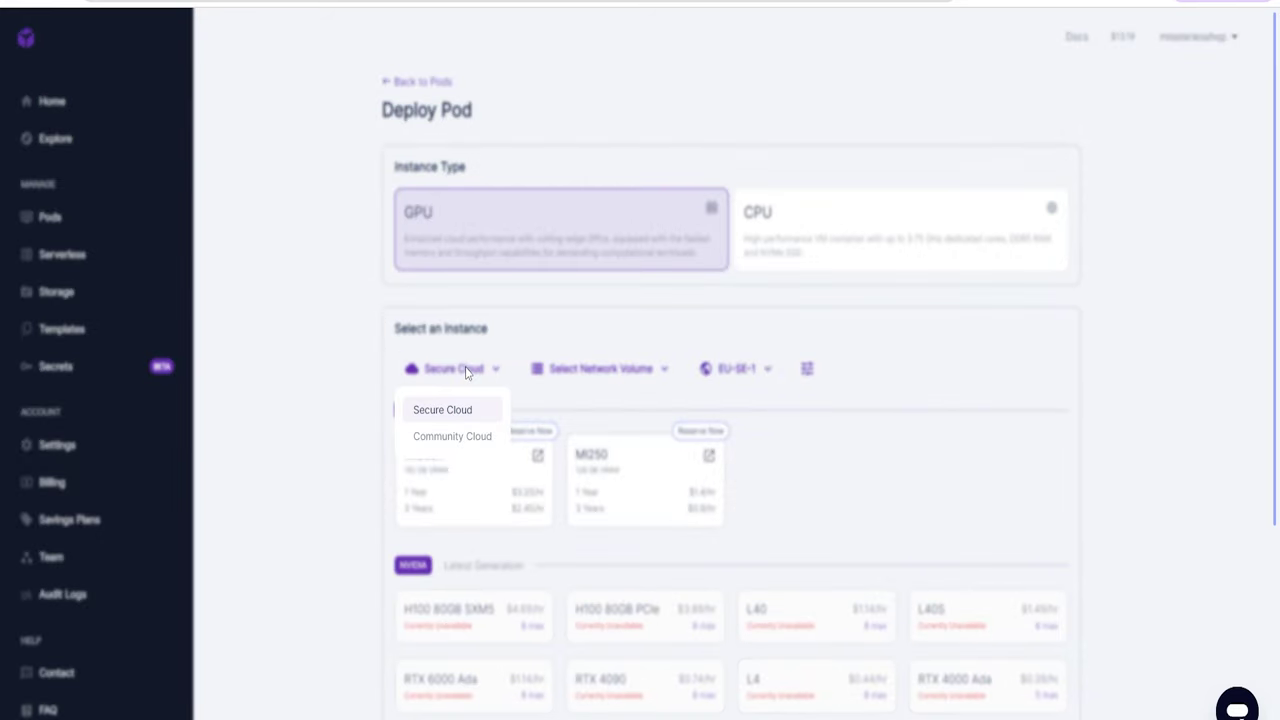
{"action": "left_click", "coordinate": [458, 440]}
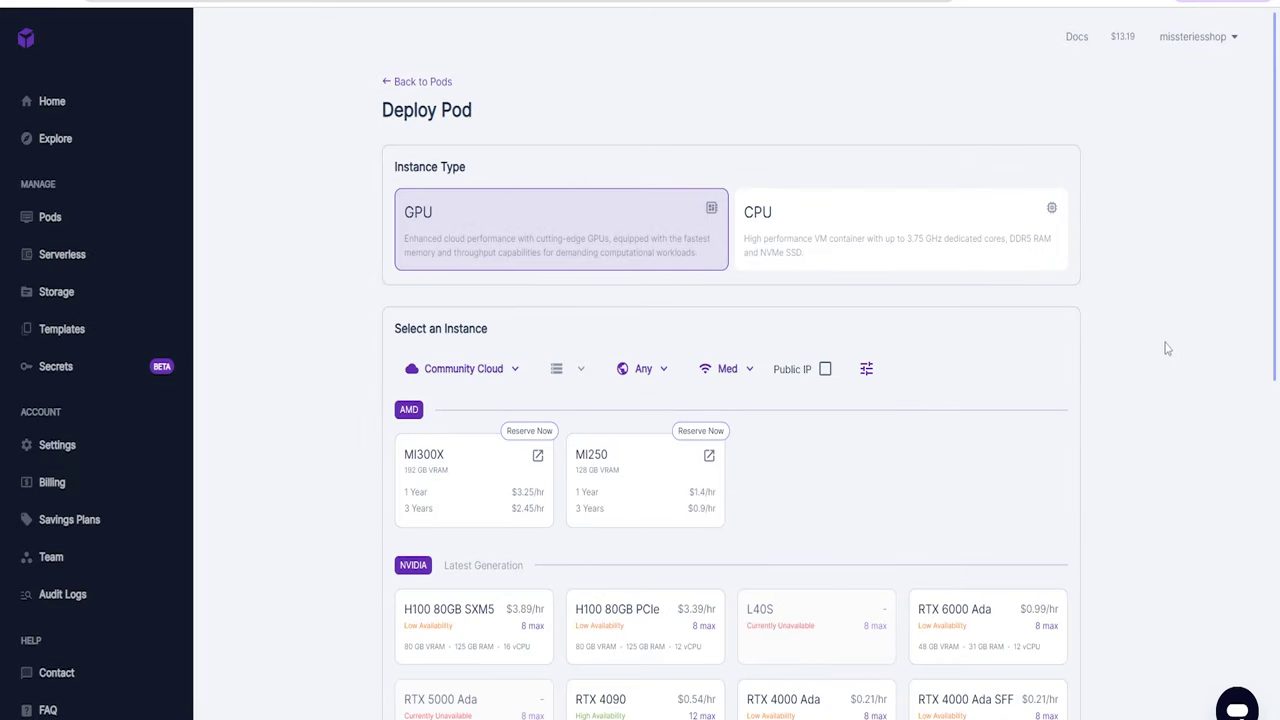
{"action": "scroll", "coordinate": [1219, 245], "scroll_direction": "down", "scroll_amount": 3}
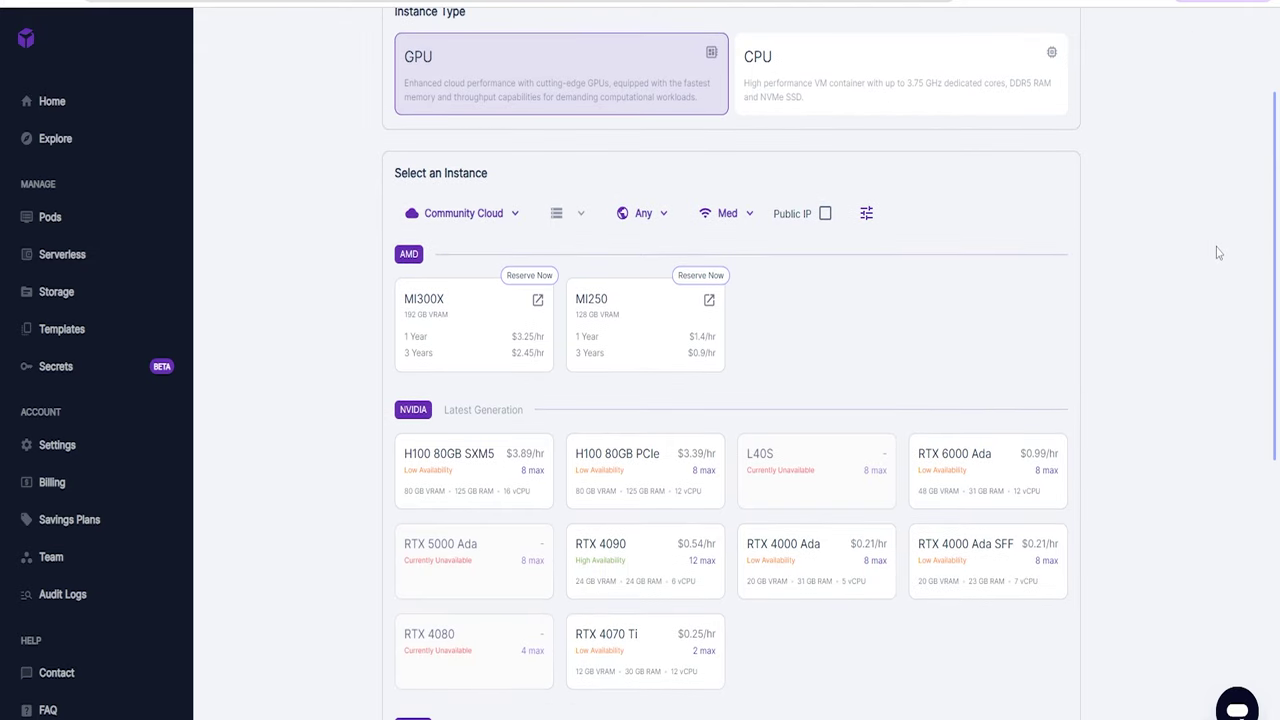
{"action": "scroll", "coordinate": [1218, 254], "scroll_direction": "down", "scroll_amount": 1}
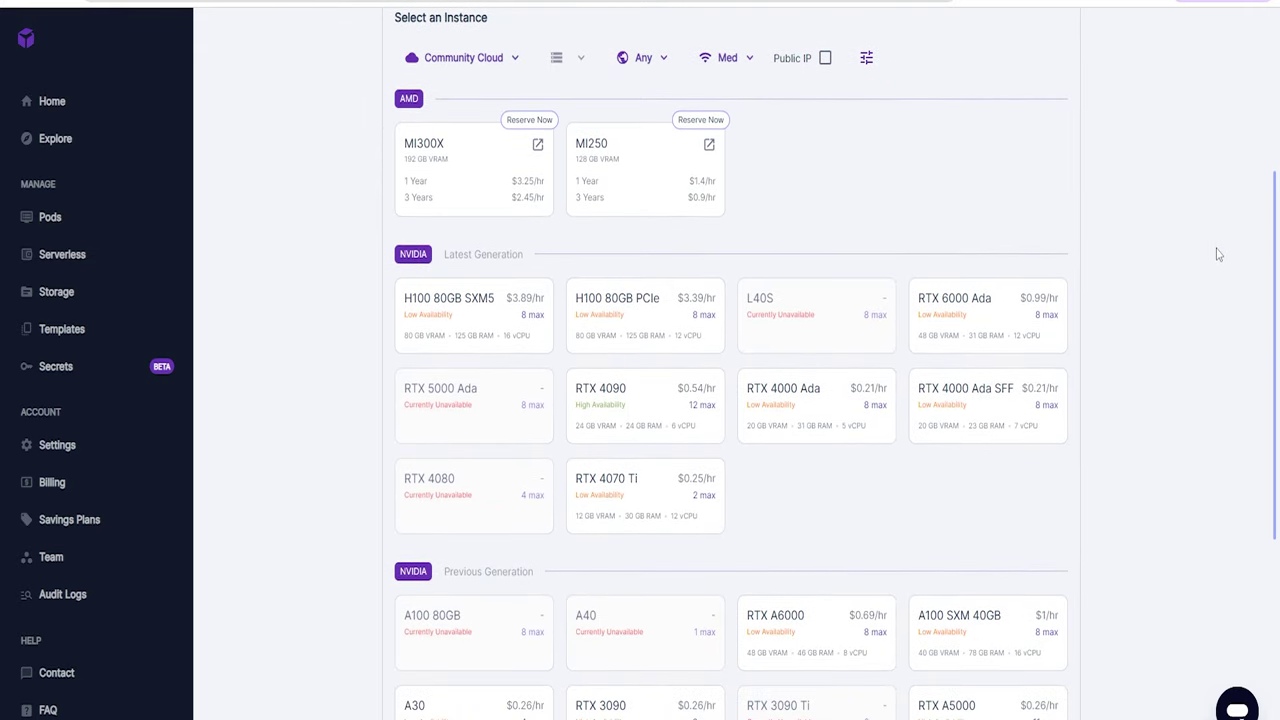
{"action": "scroll", "coordinate": [1219, 254], "scroll_direction": "down", "scroll_amount": 1}
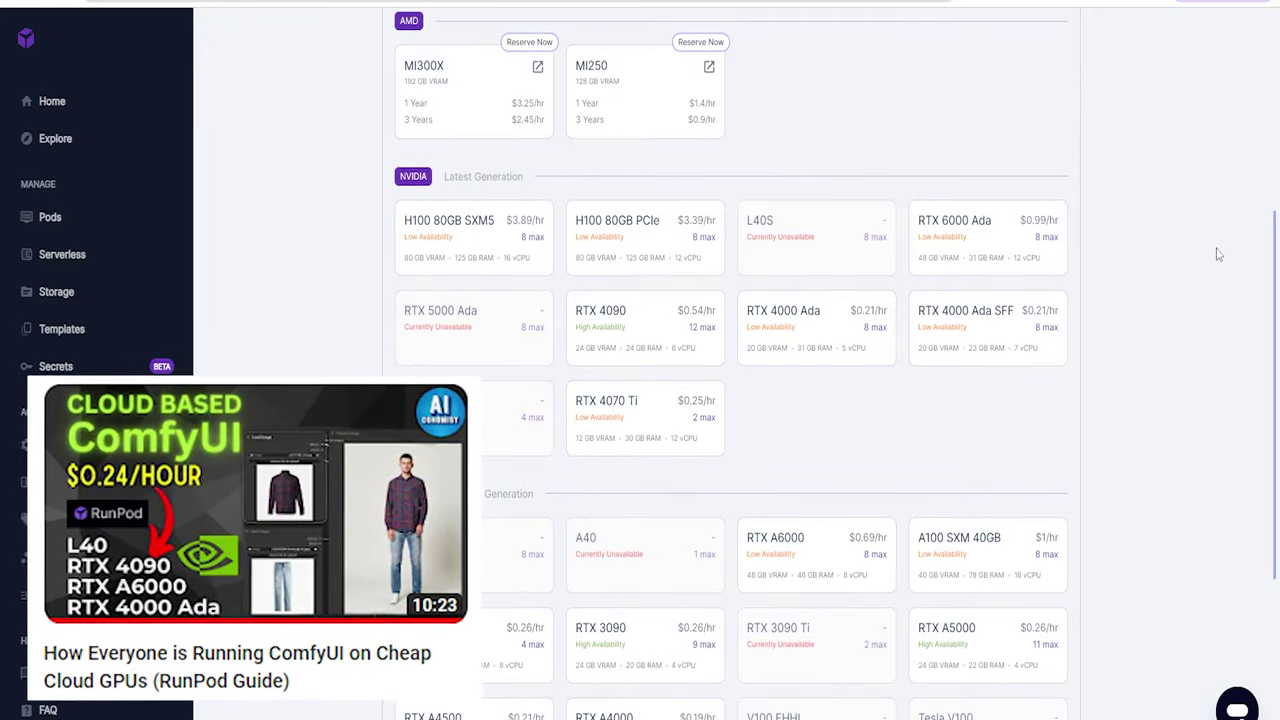
{"action": "scroll", "coordinate": [1218, 254], "scroll_direction": "down", "scroll_amount": 3}
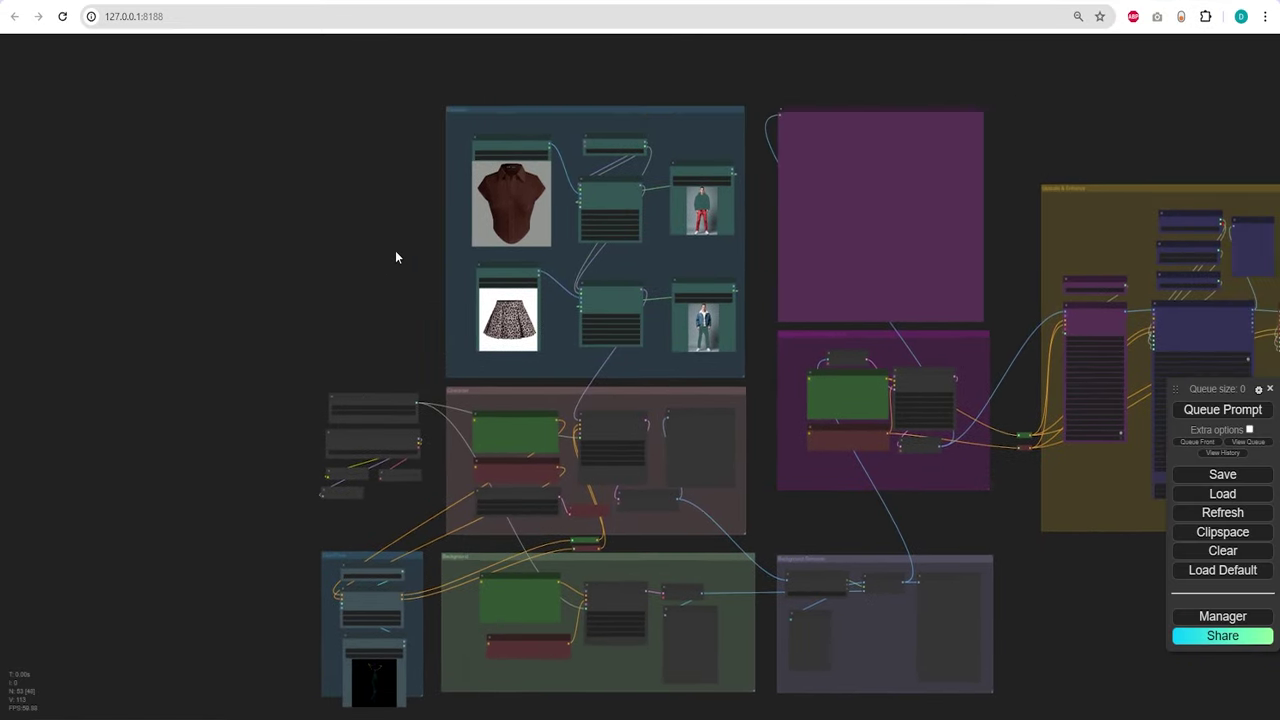
Move through the IPAdapter and Character groups down to OpenPose, checking the available checkpoint models.
{"action": "scroll", "coordinate": [395, 257], "scroll_direction": "up", "scroll_amount": 8}
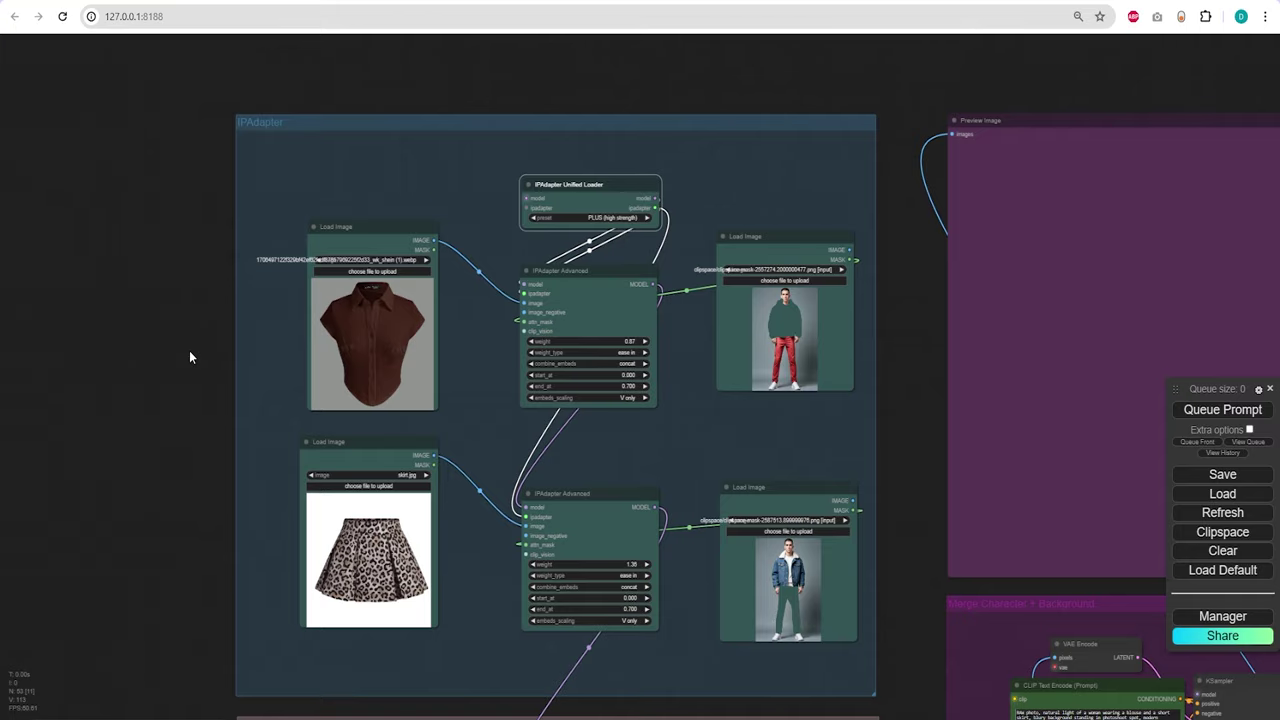
{"action": "scroll", "coordinate": [191, 447], "scroll_direction": "down", "scroll_amount": 5}
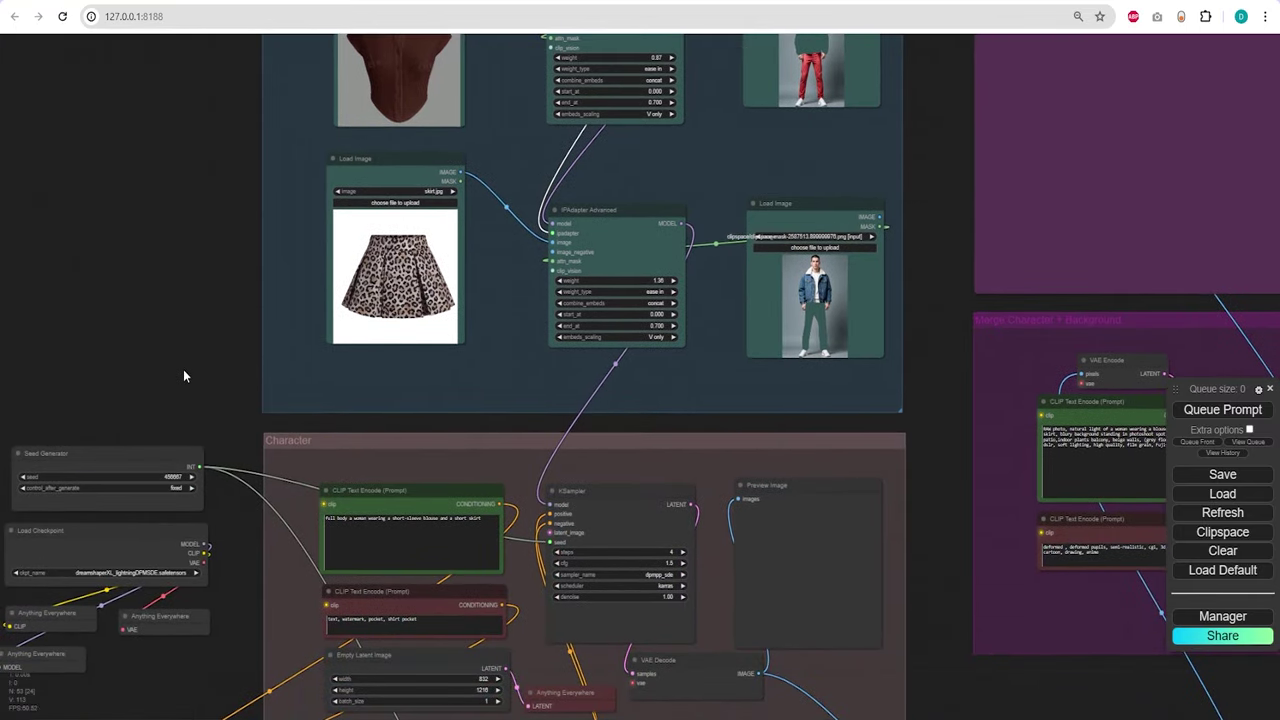
{"action": "left_click_drag", "start_coordinate": [183, 376], "coordinate": [269, 184]}
{"action": "scroll", "coordinate": [432, 326], "scroll_direction": "up", "scroll_amount": 2}
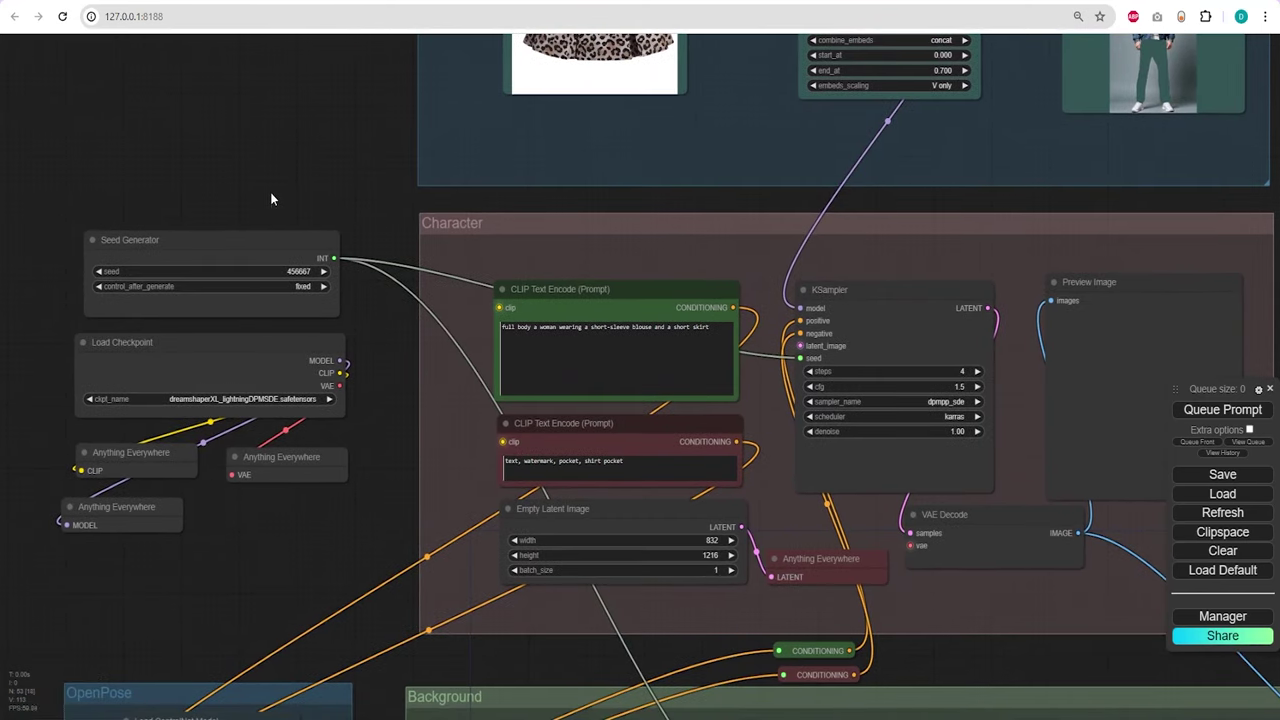
{"action": "left_click", "coordinate": [252, 398]}
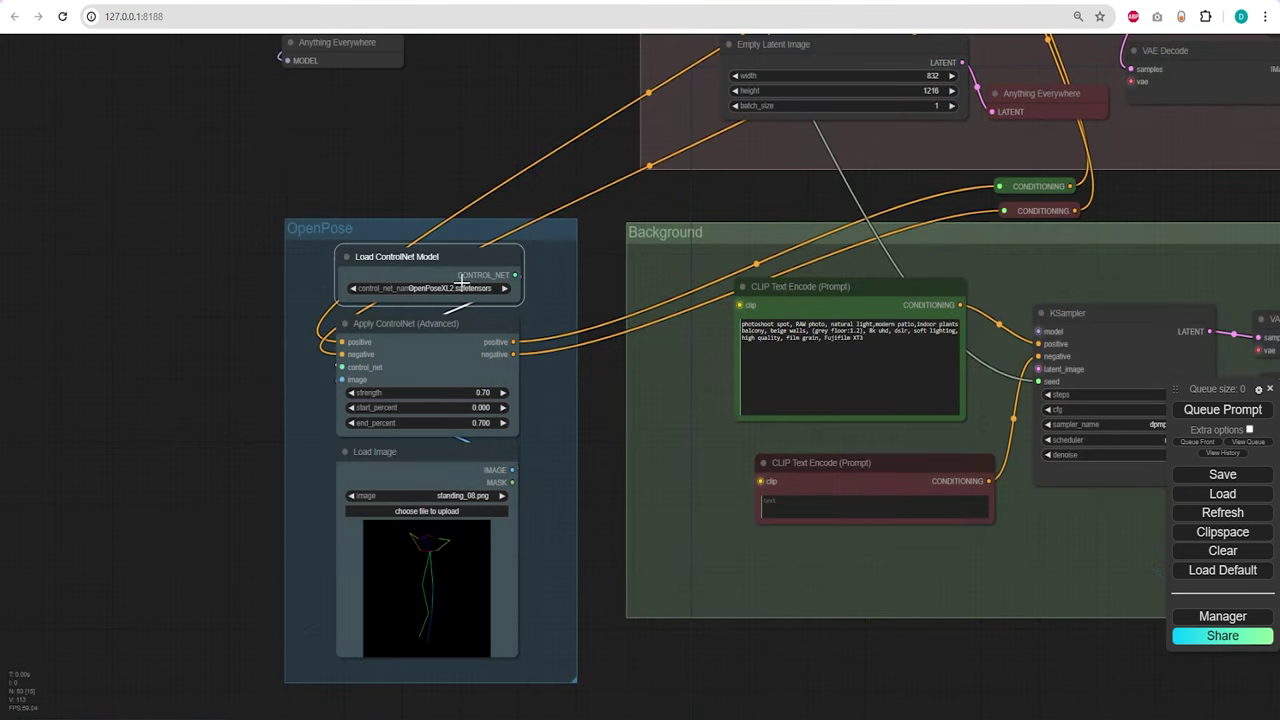
Widen the Load ControlNet Model node and tidy the Apply ControlNet and pose Load Image nodes.
{"action": "left_click_drag", "start_coordinate": [518, 300], "coordinate": [541, 307]}
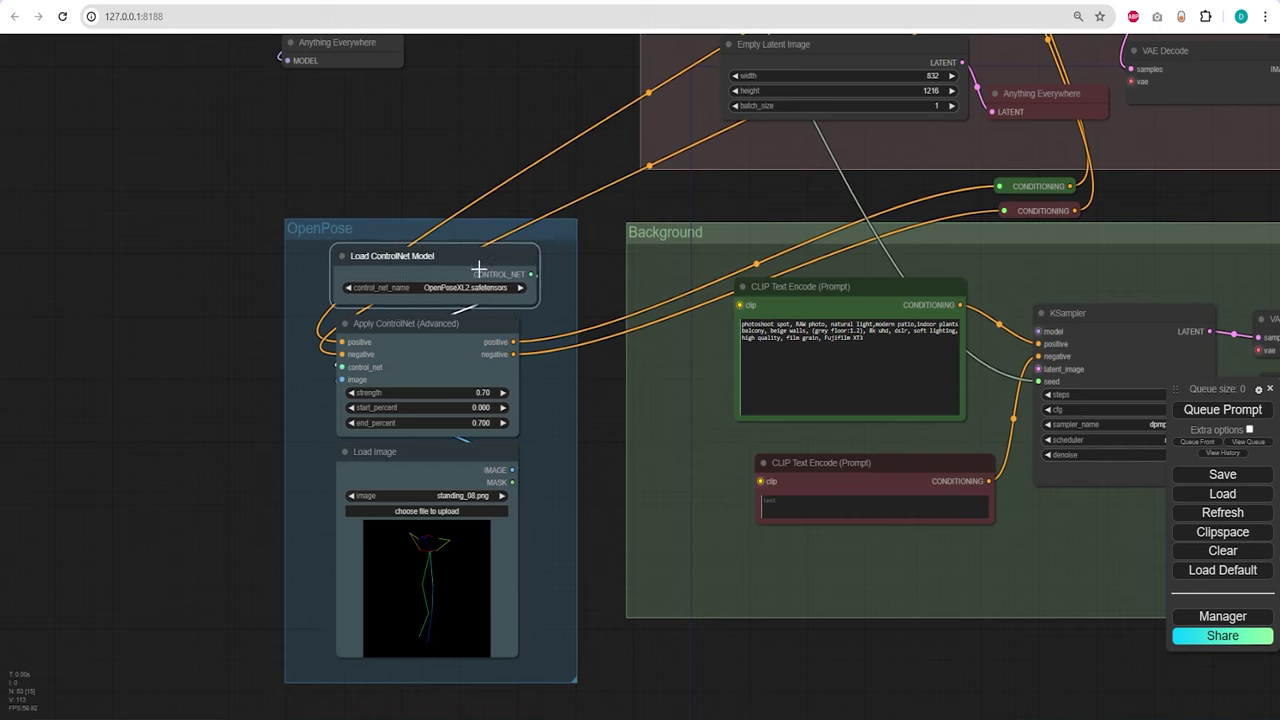
{"action": "left_click_drag", "start_coordinate": [444, 330], "coordinate": [453, 338]}
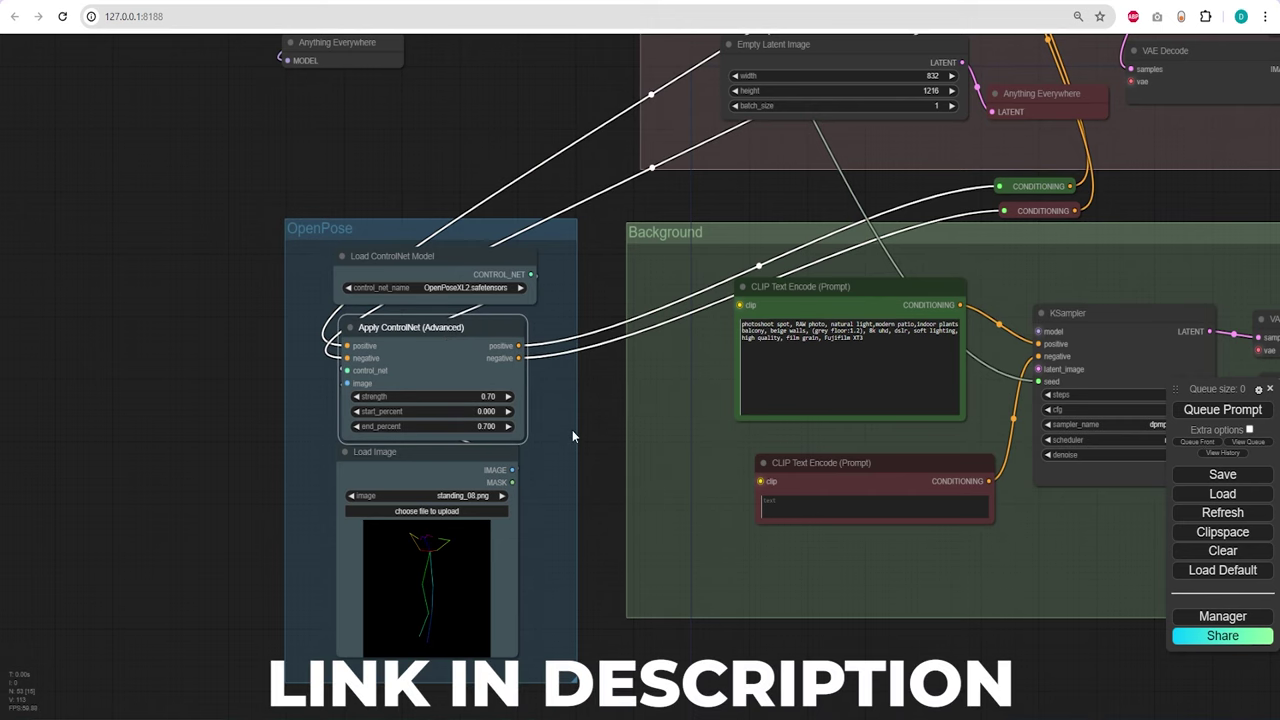
{"action": "left_click_drag", "start_coordinate": [457, 464], "coordinate": [458, 475]}
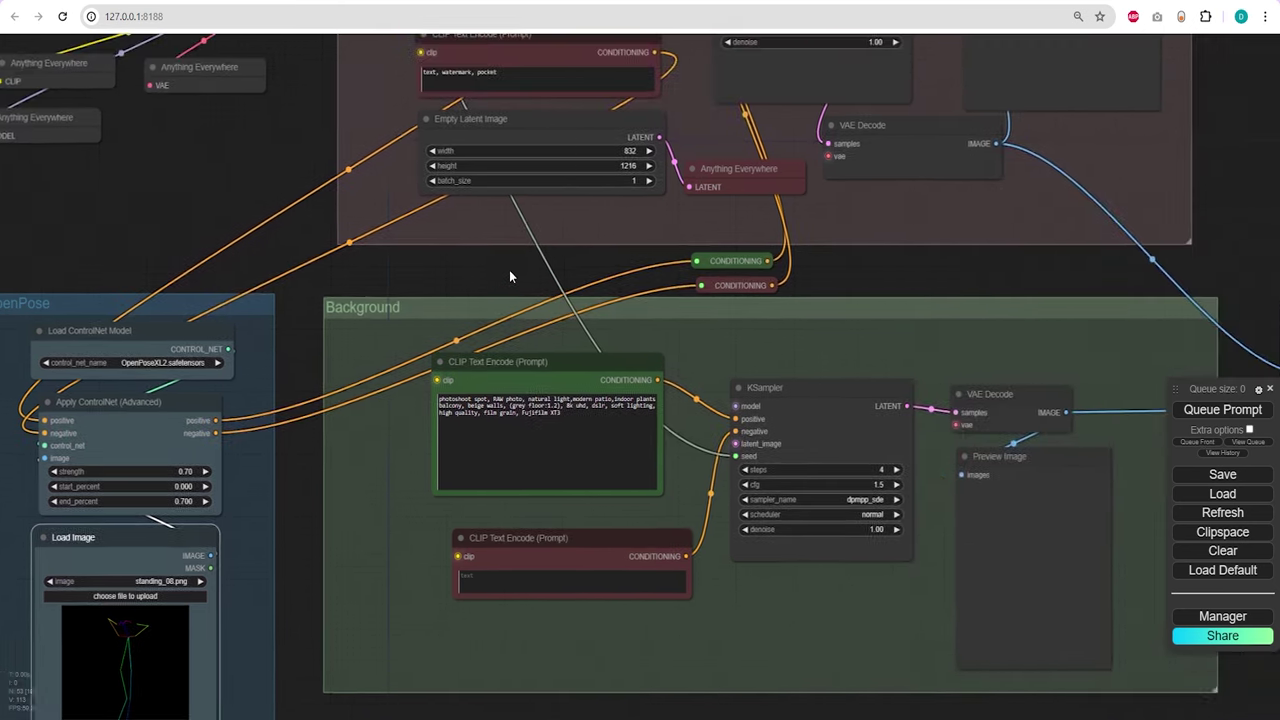
Bring the Background group's positive CLIP Text Encode prompt into view and read its text.
{"action": "left_click_drag", "start_coordinate": [509, 277], "coordinate": [309, 245]}
{"action": "left_click_drag", "start_coordinate": [372, 334], "coordinate": [395, 343]}
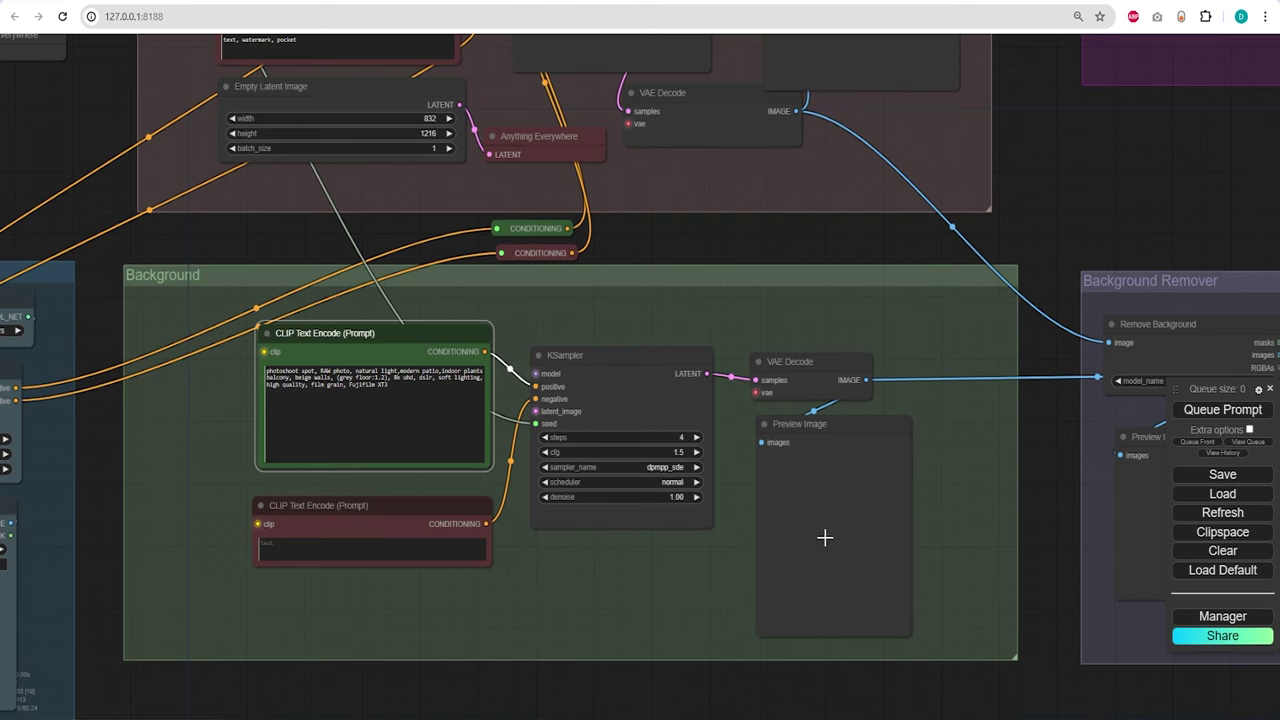
{"action": "left_click_drag", "start_coordinate": [416, 410], "coordinate": [268, 357]}
{"action": "left_click", "coordinate": [447, 403]}
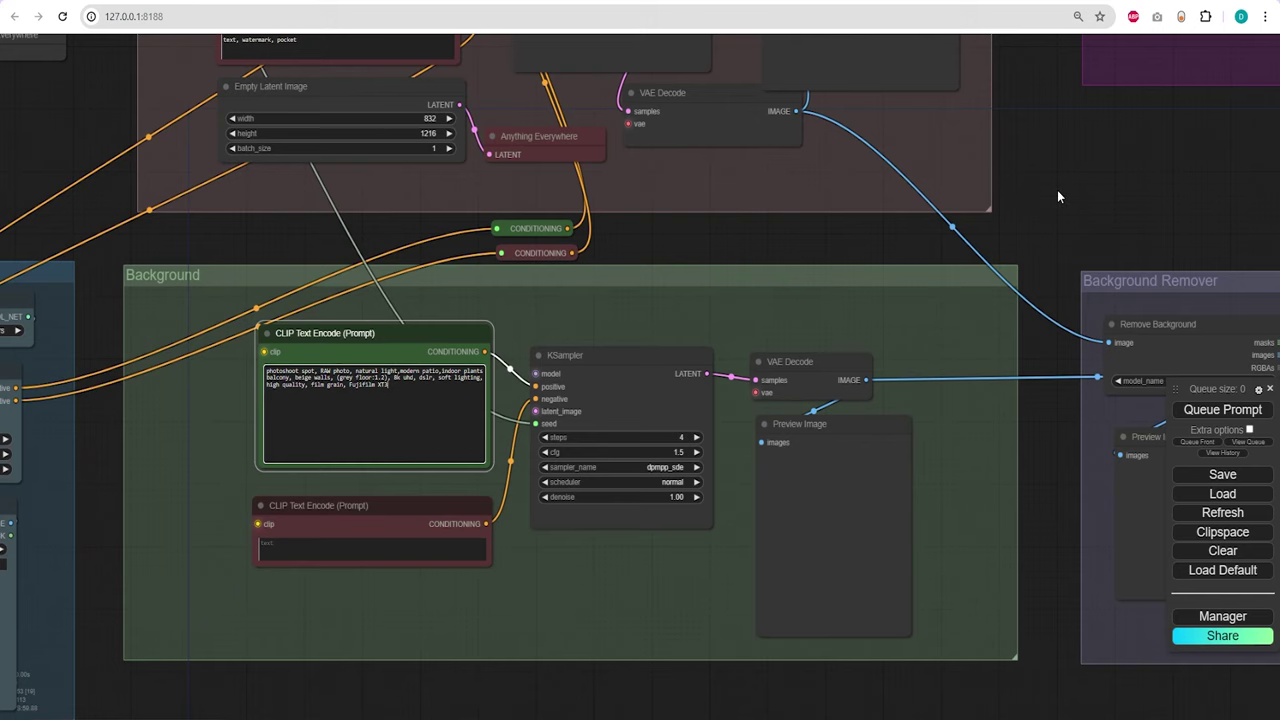
Move to the Background Remover group and inspect its Remove Background and Preview Image nodes.
{"action": "left_click_drag", "start_coordinate": [1061, 177], "coordinate": [401, 169]}
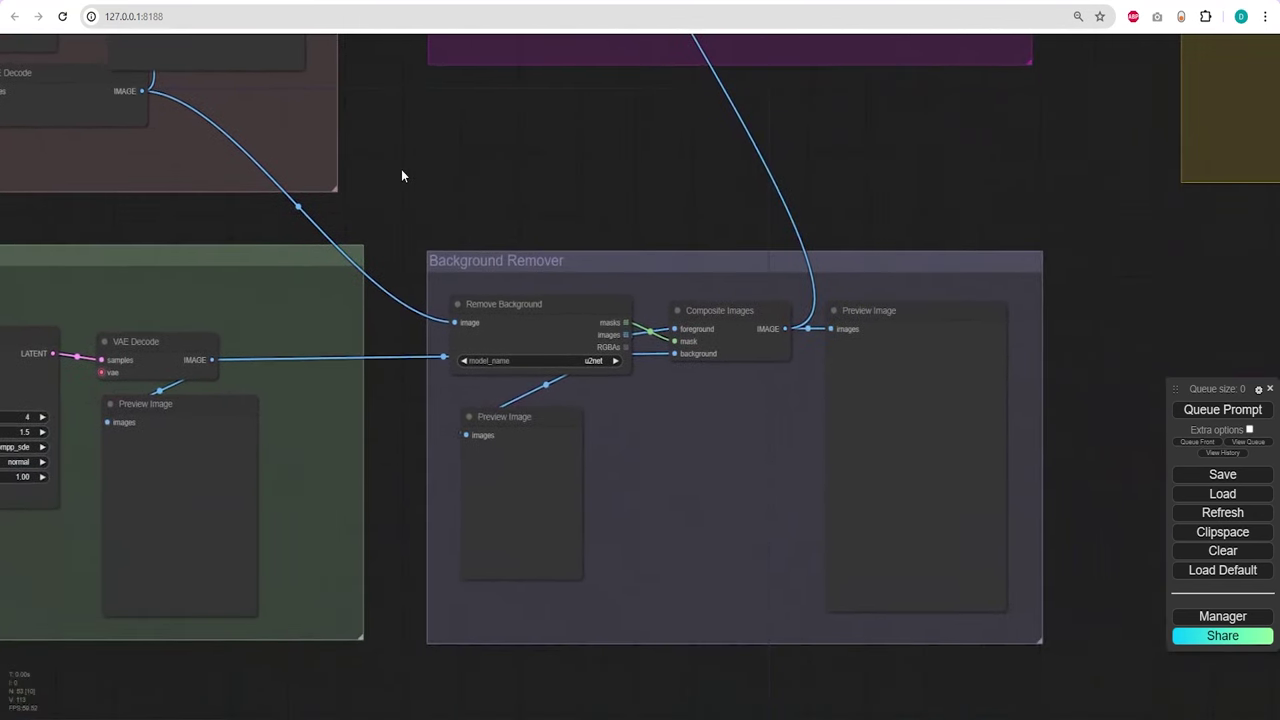
{"action": "left_click", "coordinate": [566, 298]}
{"action": "left_click_drag", "start_coordinate": [566, 298], "coordinate": [567, 299]}
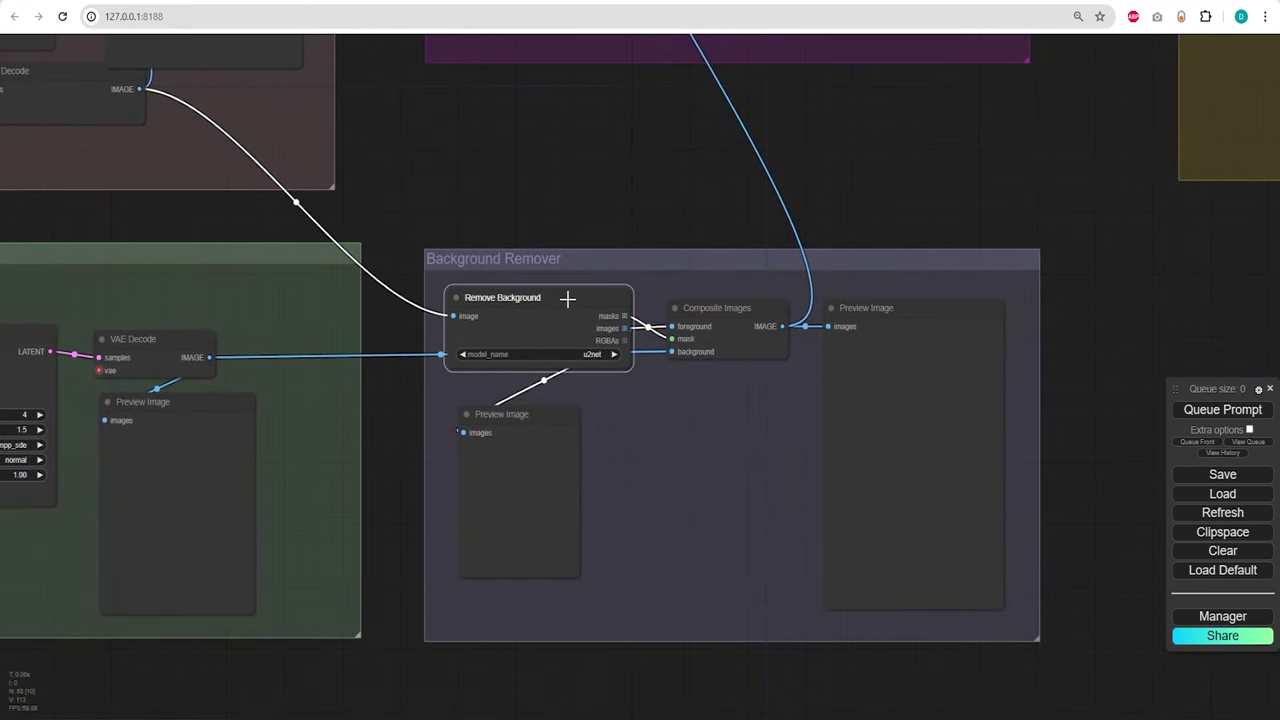
{"action": "left_click", "coordinate": [600, 375]}
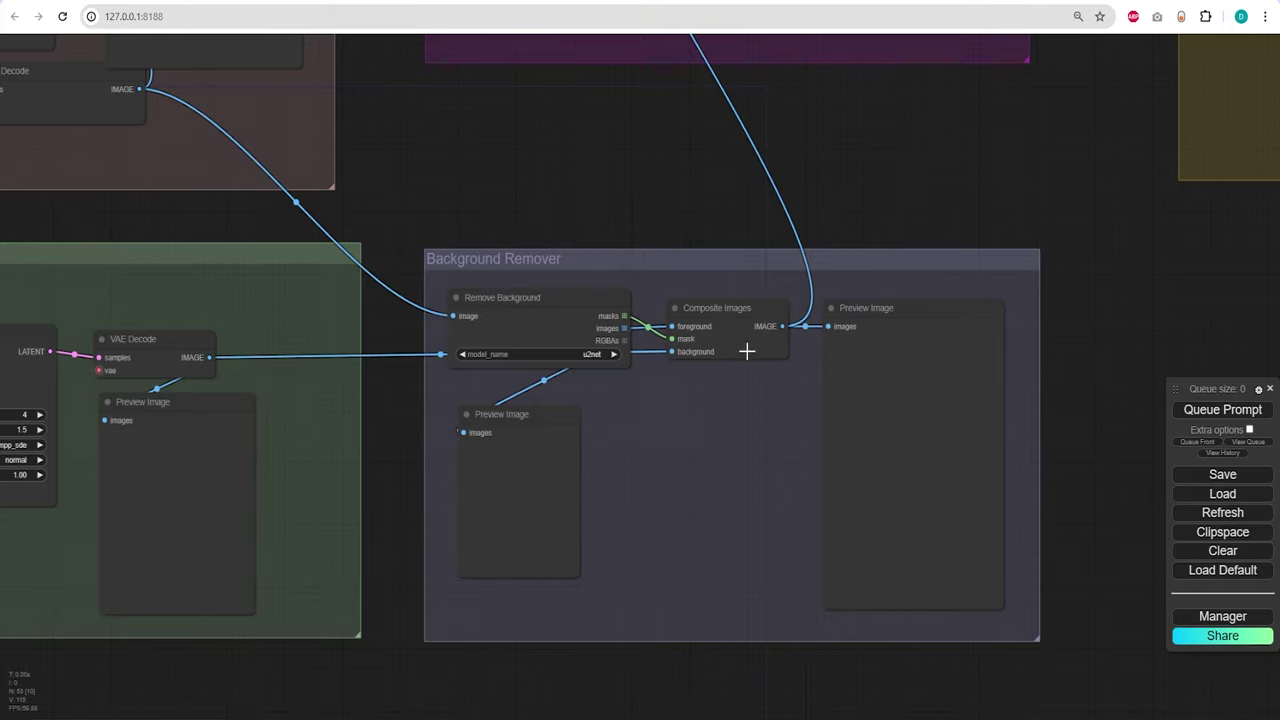
{"action": "left_click_drag", "start_coordinate": [870, 308], "coordinate": [878, 316]}
{"action": "left_click_drag", "start_coordinate": [896, 216], "coordinate": [860, 602]}
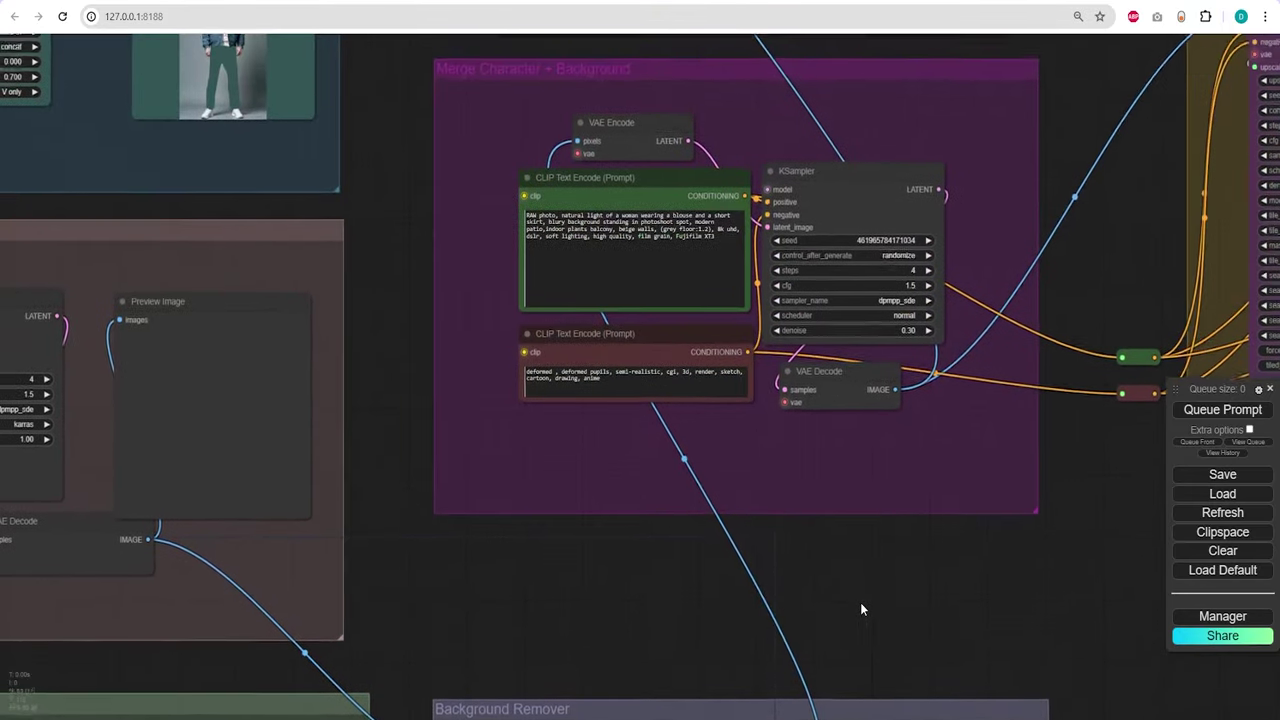
{"action": "left_click_drag", "start_coordinate": [660, 525], "coordinate": [620, 608]}
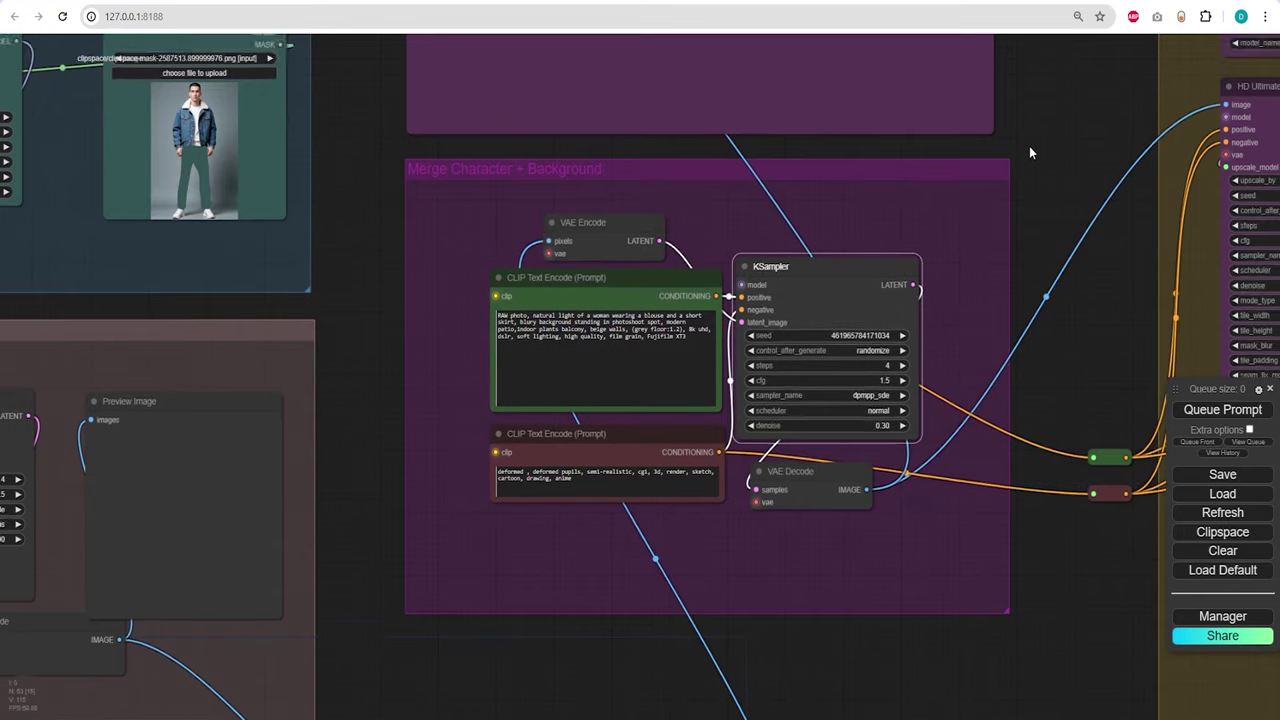
{"action": "left_click_drag", "start_coordinate": [1029, 146], "coordinate": [954, 443]}
{"action": "scroll", "coordinate": [954, 440], "scroll_direction": "down", "scroll_amount": 5}
{"action": "left_click_drag", "start_coordinate": [1043, 528], "coordinate": [323, 291]}
{"action": "scroll", "coordinate": [339, 302], "scroll_direction": "up", "scroll_amount": 3}
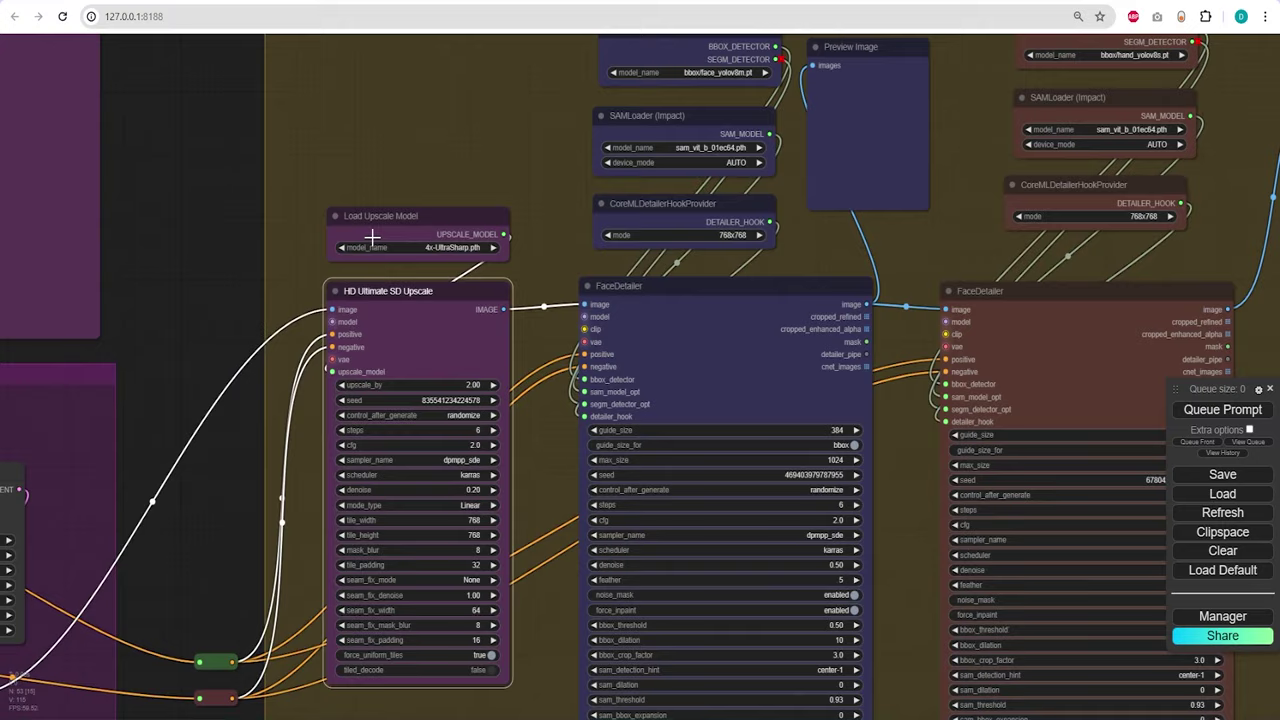
{"action": "left_click_drag", "start_coordinate": [266, 186], "coordinate": [63, 249]}
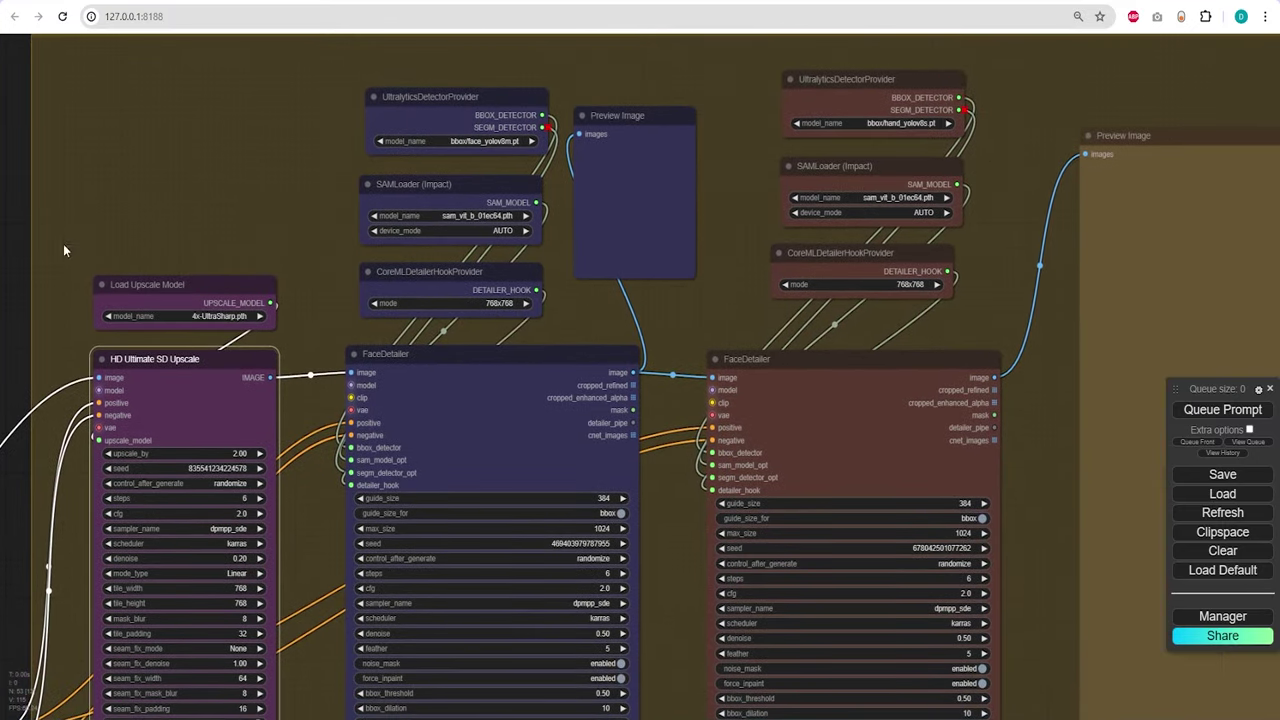
{"action": "left_click", "coordinate": [450, 100]}
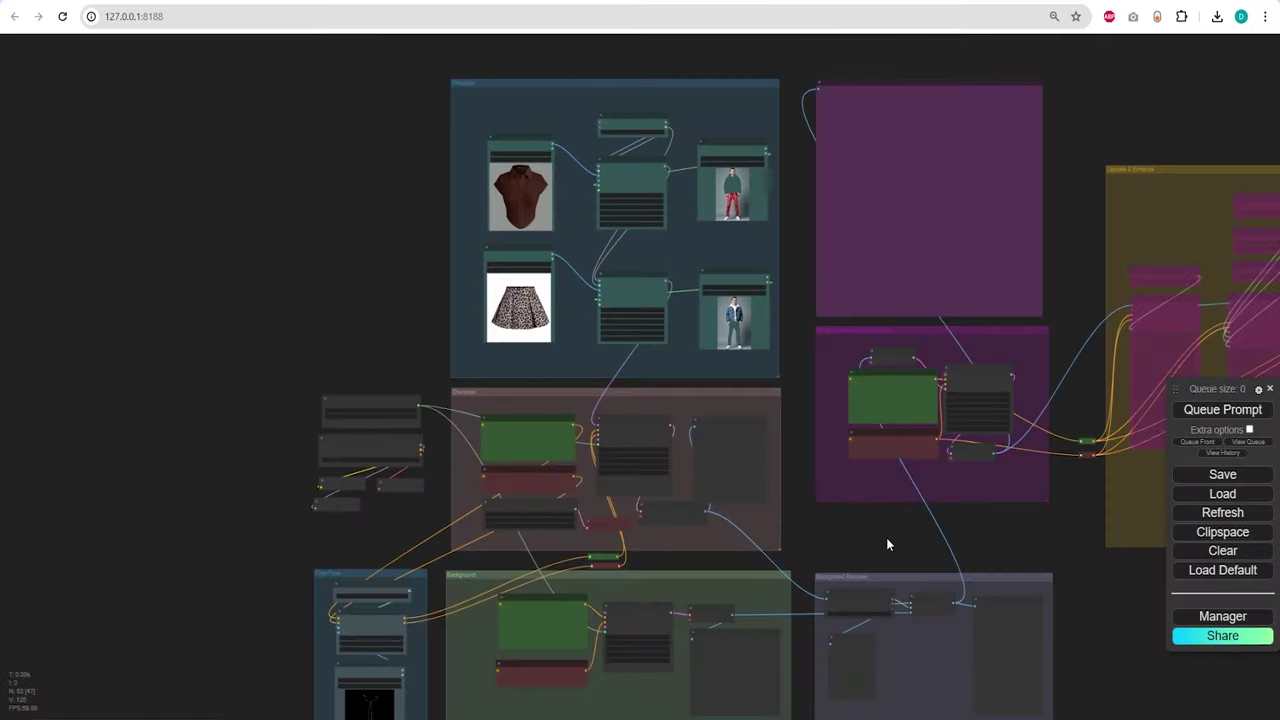
Frame the workflow overview and queue the whole workflow to run.
{"action": "left_click_drag", "start_coordinate": [886, 537], "coordinate": [923, 500]}
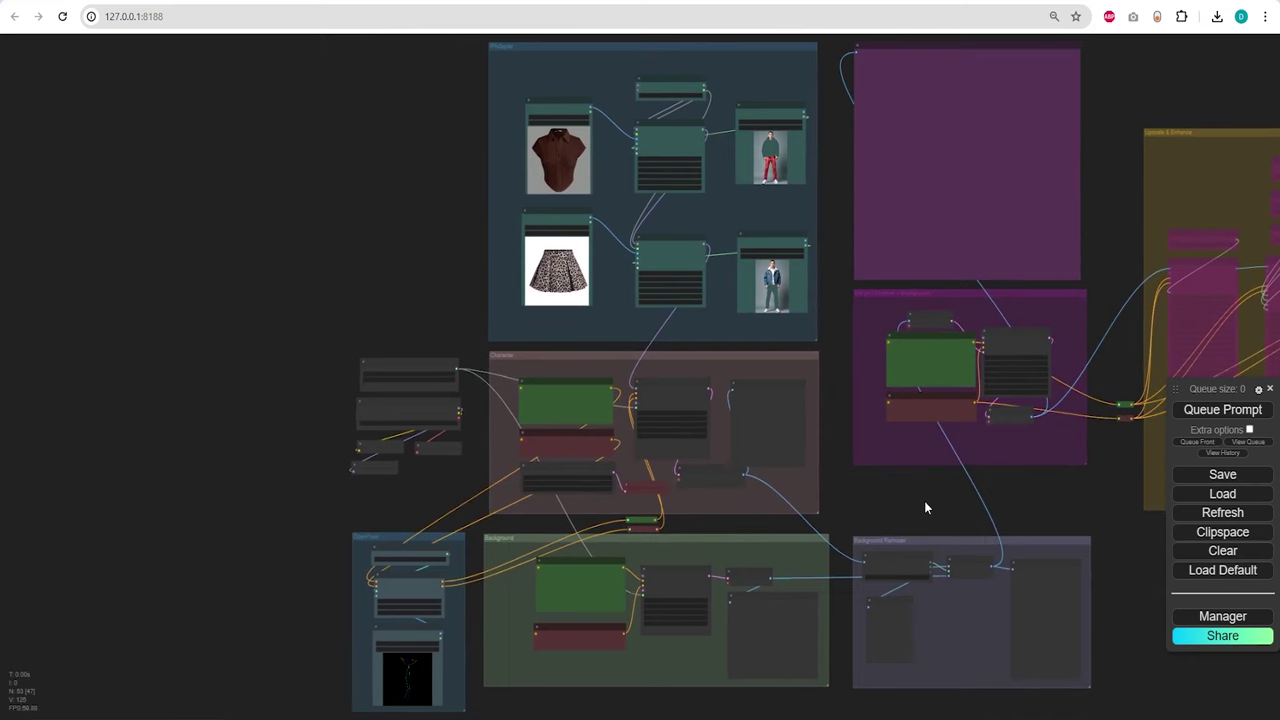
{"action": "scroll", "coordinate": [925, 501], "scroll_direction": "up", "scroll_amount": 1}
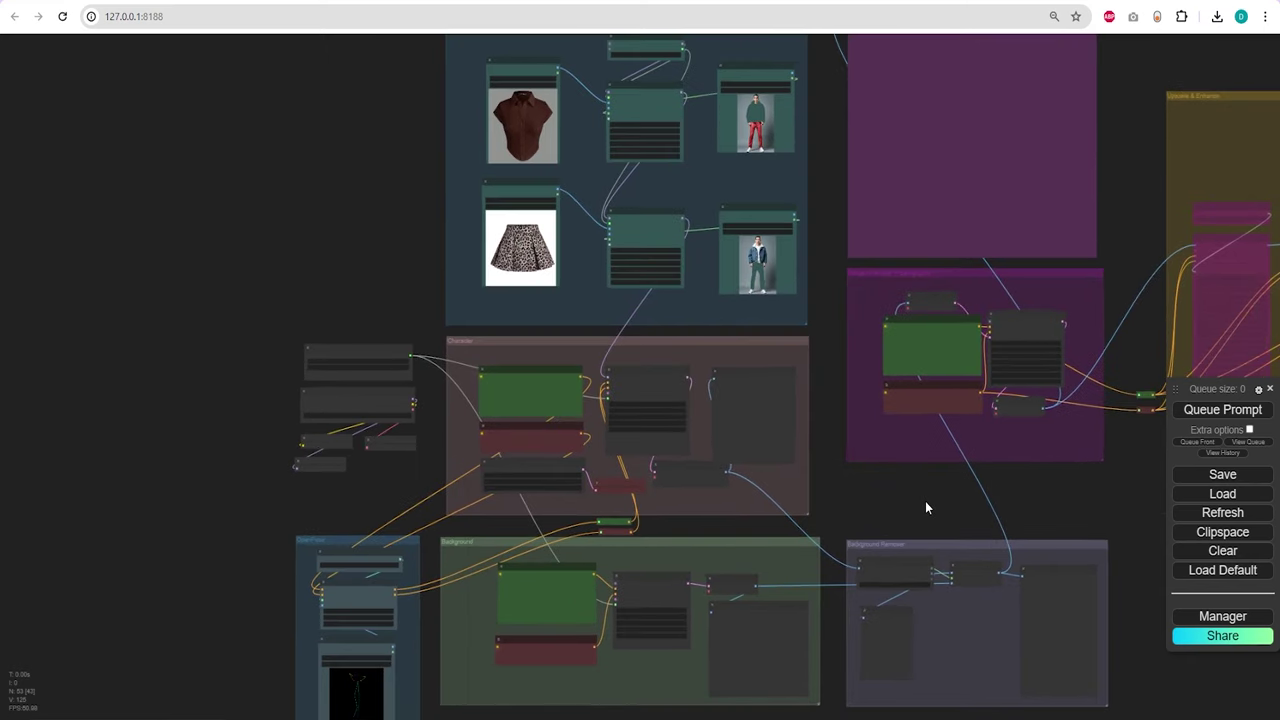
{"action": "left_click_drag", "start_coordinate": [896, 505], "coordinate": [900, 488]}
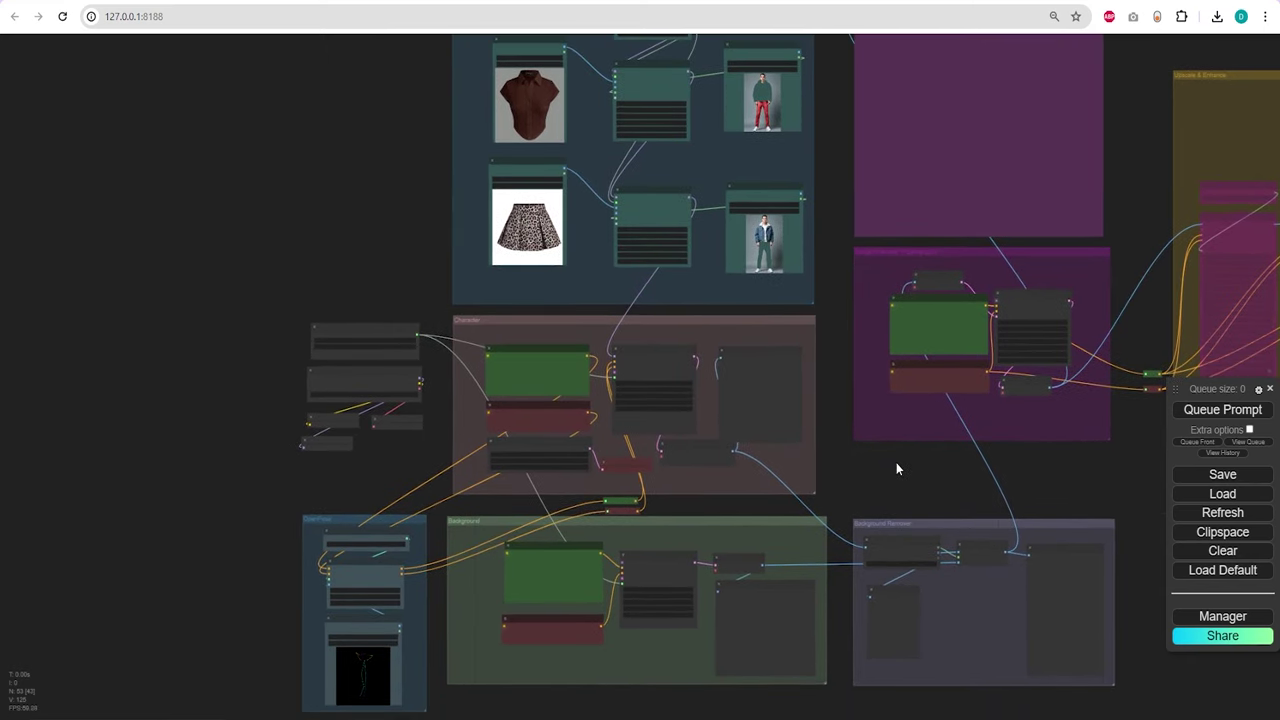
{"action": "left_click", "coordinate": [1222, 410]}
Zoom into the Background Remover group to inspect the composited character over the plant-filled room.
{"action": "scroll", "coordinate": [765, 655], "scroll_direction": "up", "scroll_amount": 15}
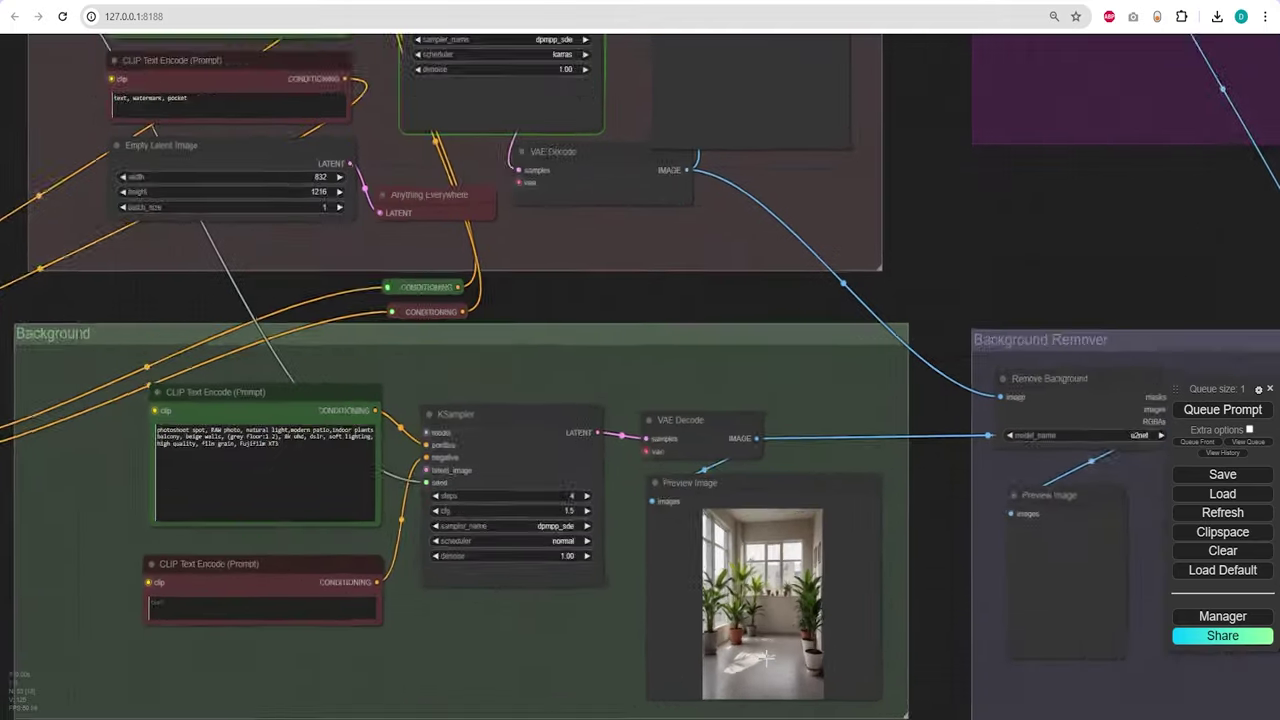
{"action": "scroll", "coordinate": [765, 655], "scroll_direction": "down", "scroll_amount": 12}
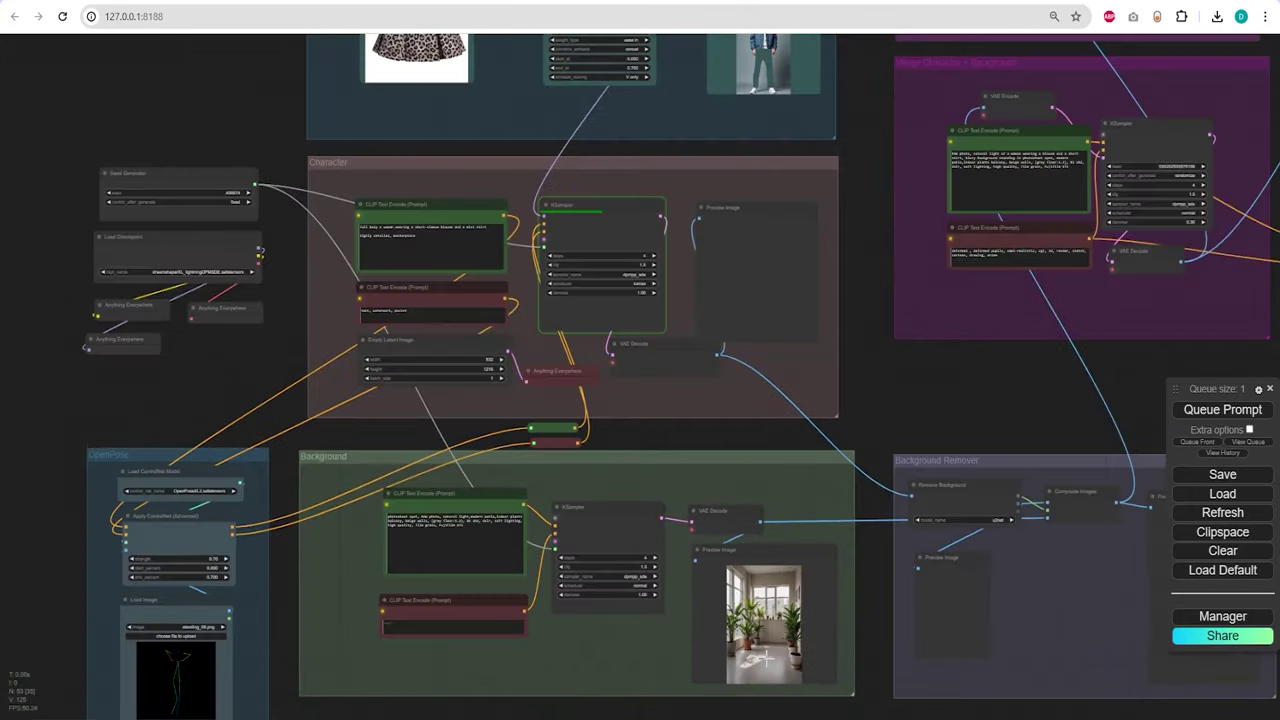
{"action": "scroll", "coordinate": [643, 320], "scroll_direction": "up", "scroll_amount": 5}
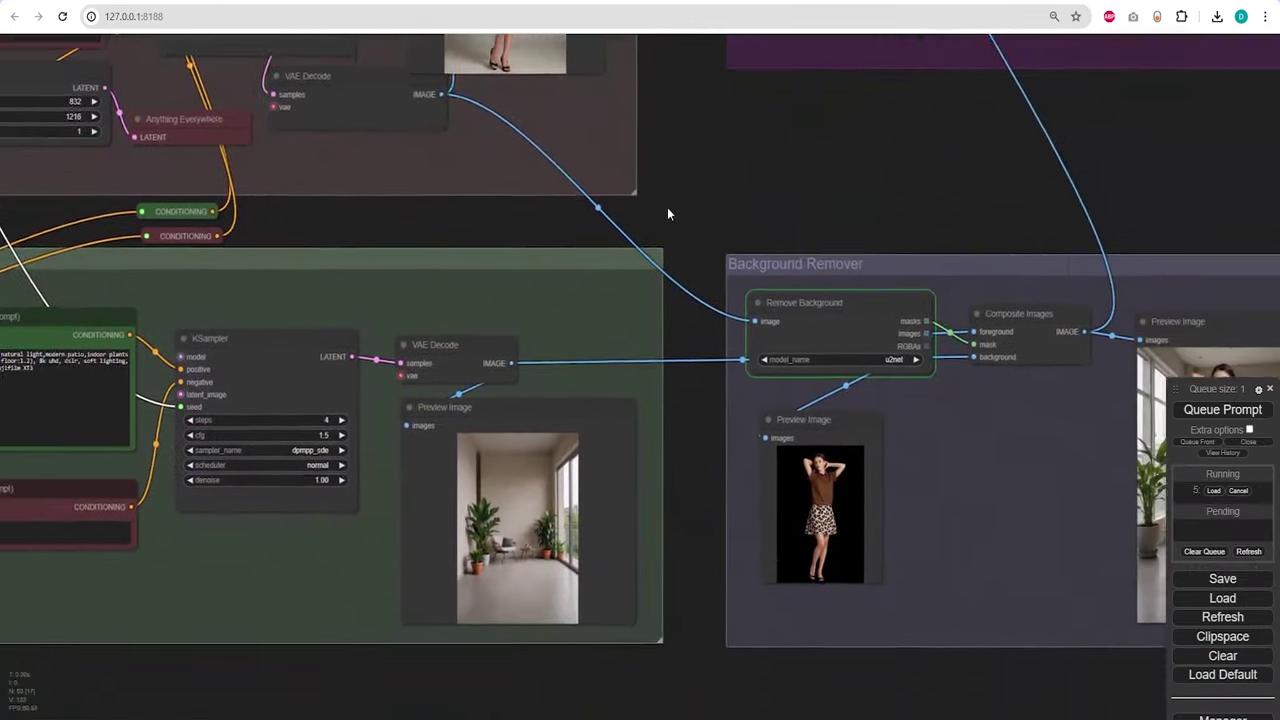
{"action": "scroll", "coordinate": [580, 160], "scroll_direction": "up", "scroll_amount": 3}
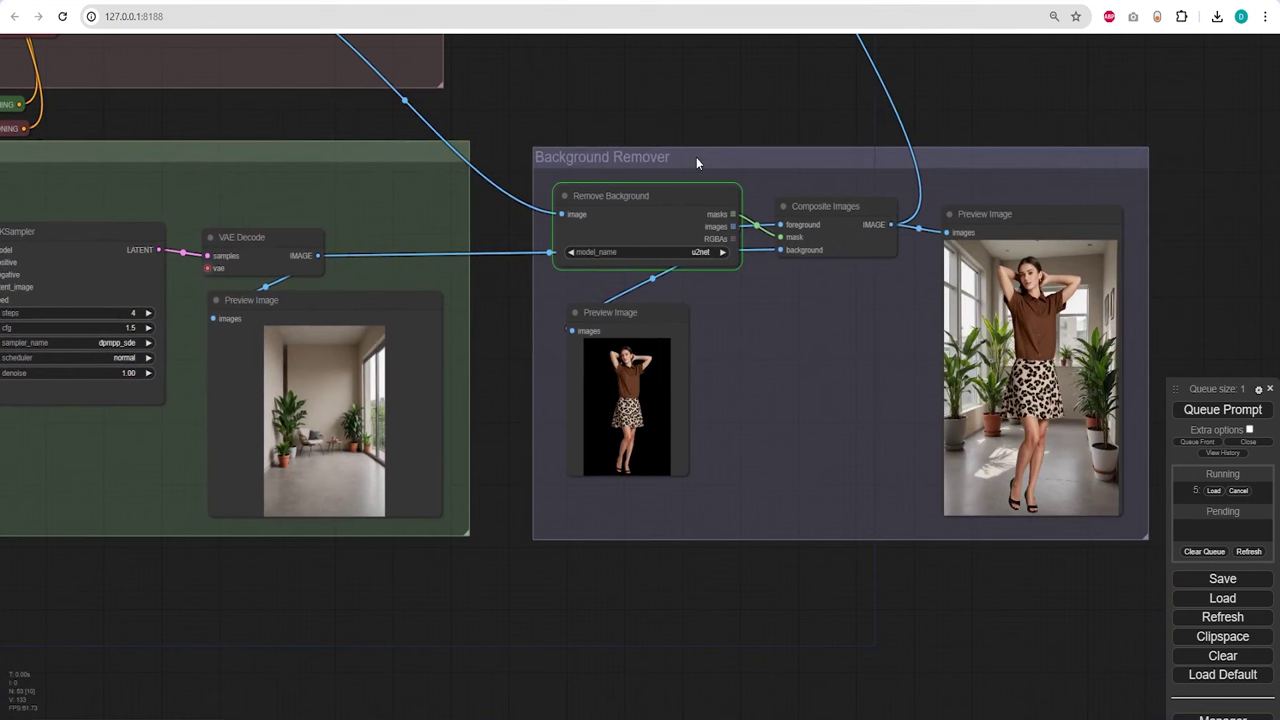
{"action": "left_click_drag", "start_coordinate": [1019, 141], "coordinate": [992, 144]}
{"action": "scroll", "coordinate": [992, 144], "scroll_direction": "up", "scroll_amount": 2}
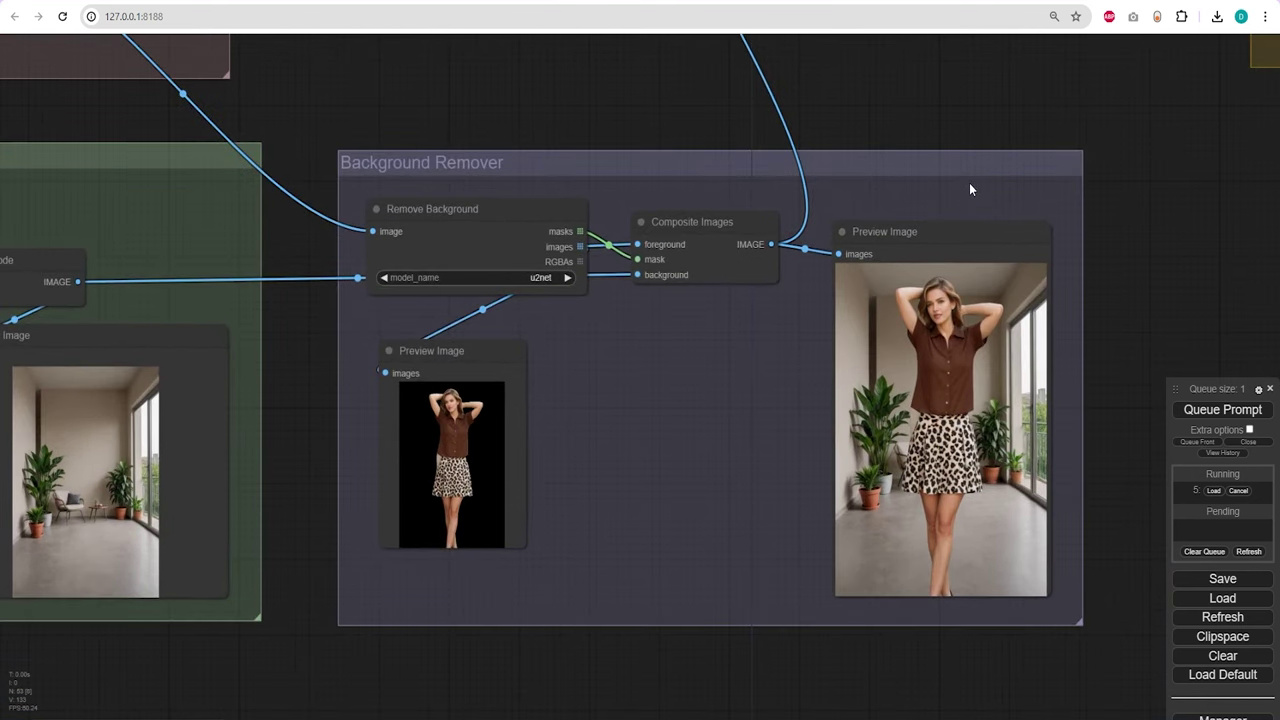
{"action": "scroll", "coordinate": [953, 155], "scroll_direction": "down", "scroll_amount": 2}
Bring the Merge Character + Background group into view and review its woman-describing positive prompt.
{"action": "left_click_drag", "start_coordinate": [940, 94], "coordinate": [946, 477]}
{"action": "left_click_drag", "start_coordinate": [1040, 40], "coordinate": [1046, 232]}
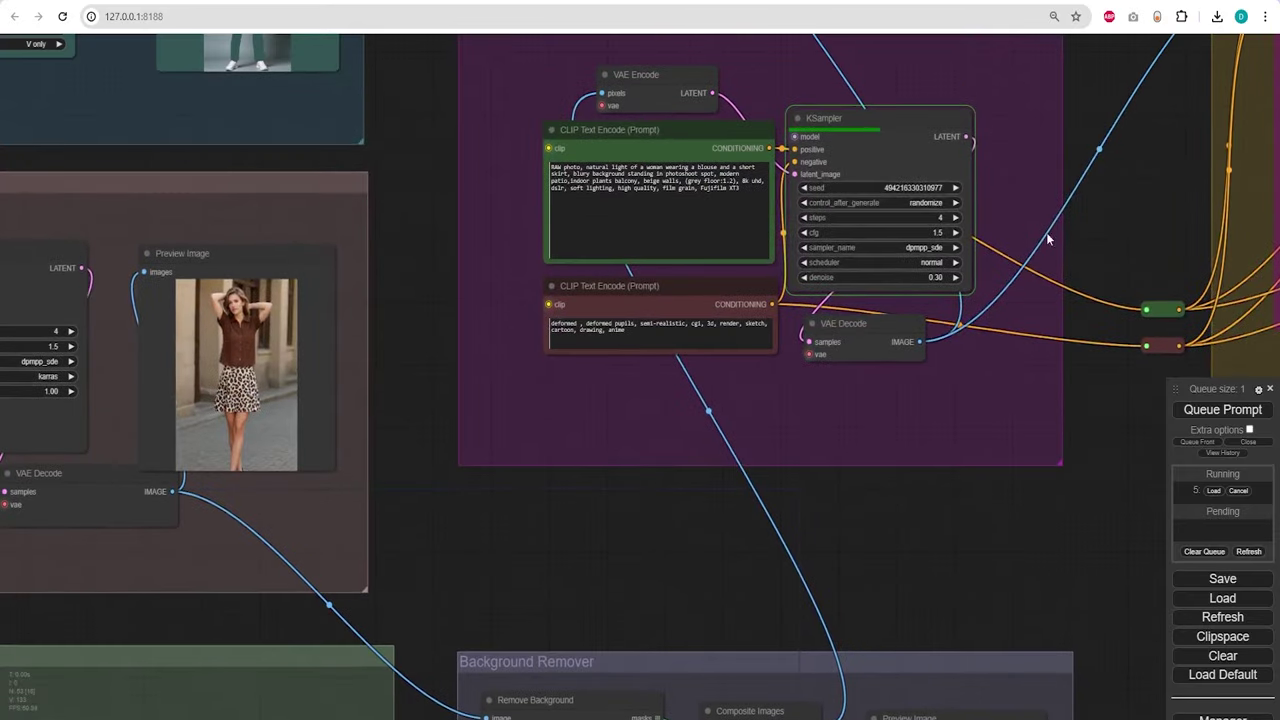
{"action": "left_click_drag", "start_coordinate": [1082, 67], "coordinate": [1101, 223]}
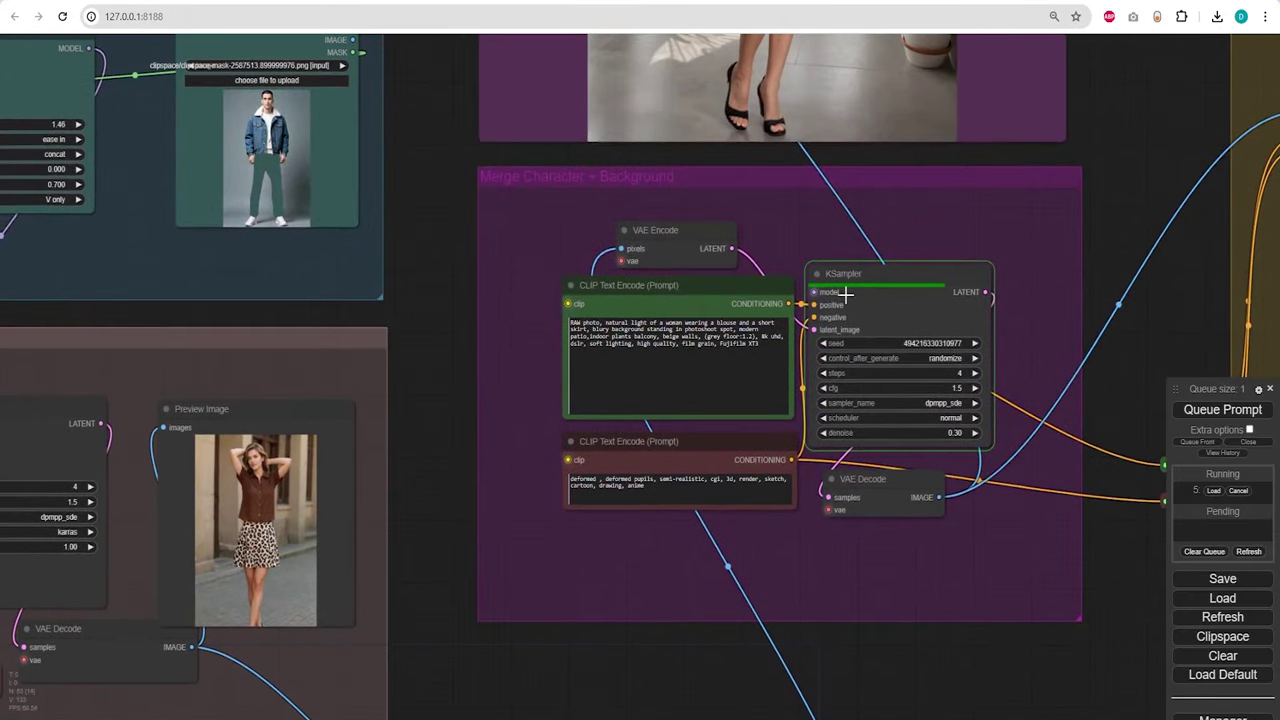
{"action": "left_click_drag", "start_coordinate": [780, 347], "coordinate": [575, 322]}
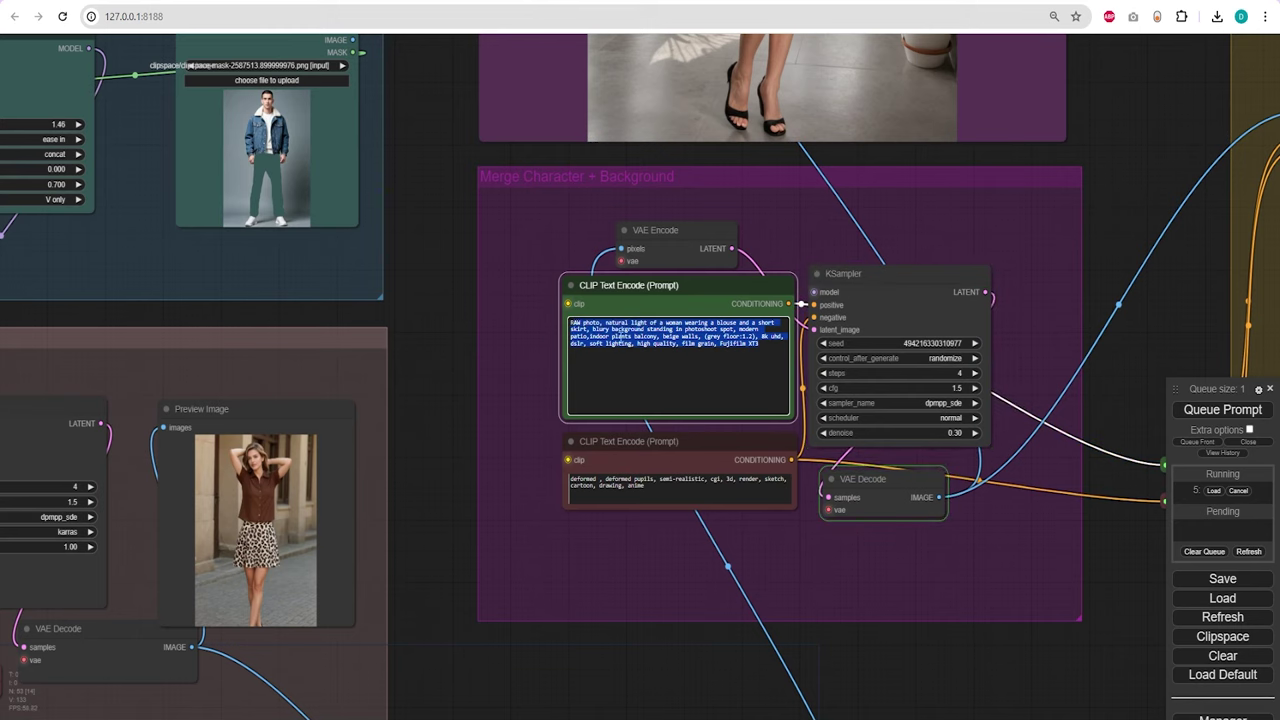
{"action": "left_click", "coordinate": [575, 323]}
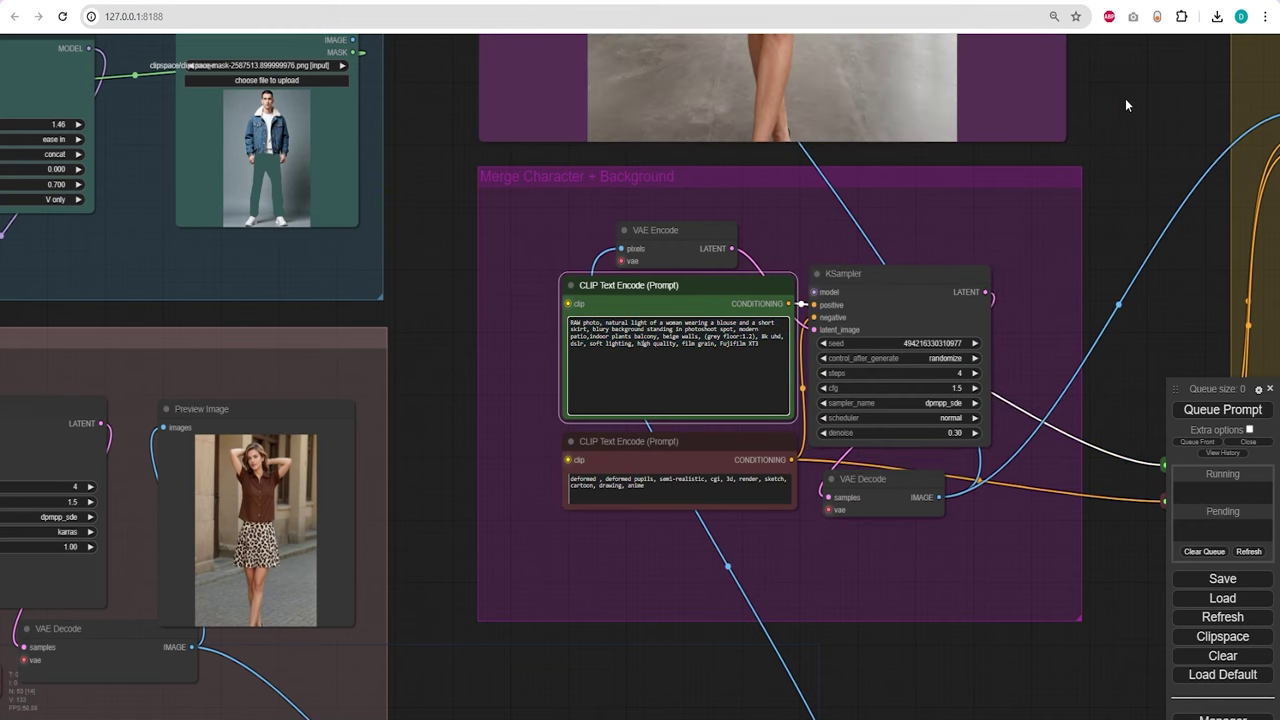
Bring the merge group's Preview Image of the woman on the patio into view.
{"action": "left_click_drag", "start_coordinate": [1125, 105], "coordinate": [1134, 437]}
{"action": "left_click_drag", "start_coordinate": [1100, 225], "coordinate": [1097, 314]}
{"action": "left_click_drag", "start_coordinate": [1140, 217], "coordinate": [1104, 323]}
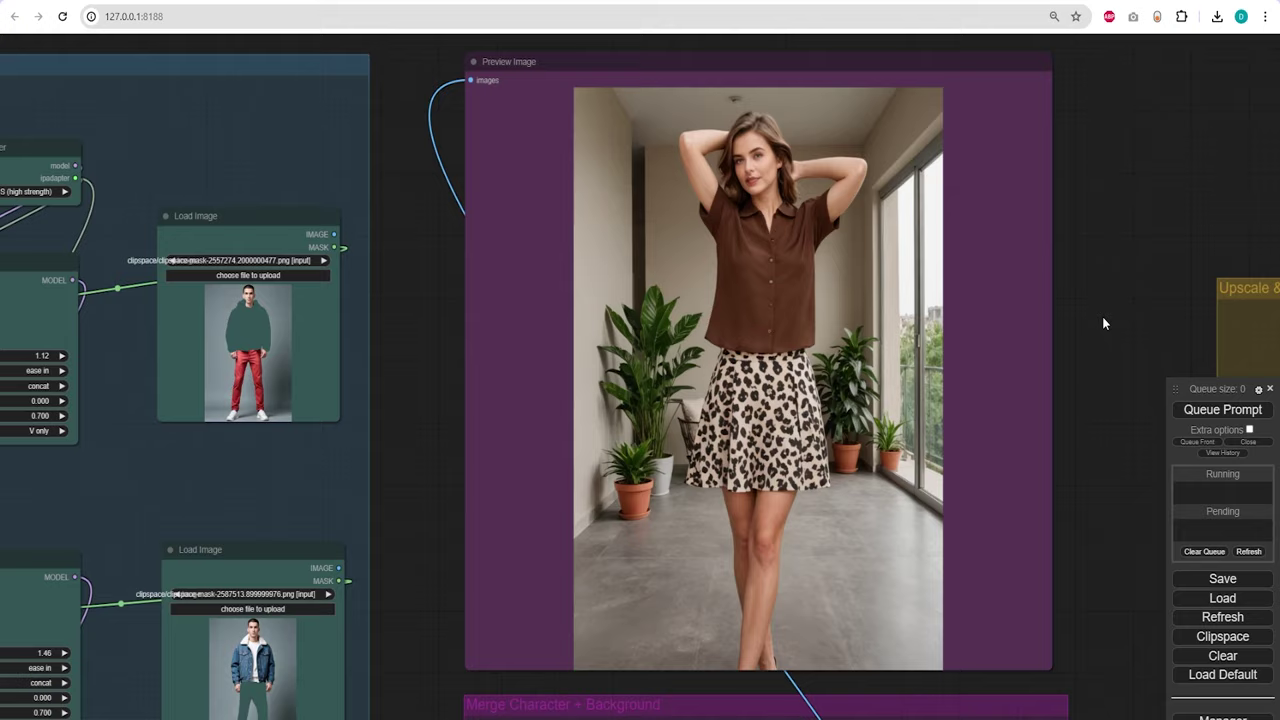
{"action": "scroll", "coordinate": [1104, 323], "scroll_direction": "down", "scroll_amount": 12}
Re-queue the workflow with Ctrl+Enter to regenerate the merged photo.
{"action": "scroll", "coordinate": [700, 446], "scroll_direction": "up", "scroll_amount": 3}
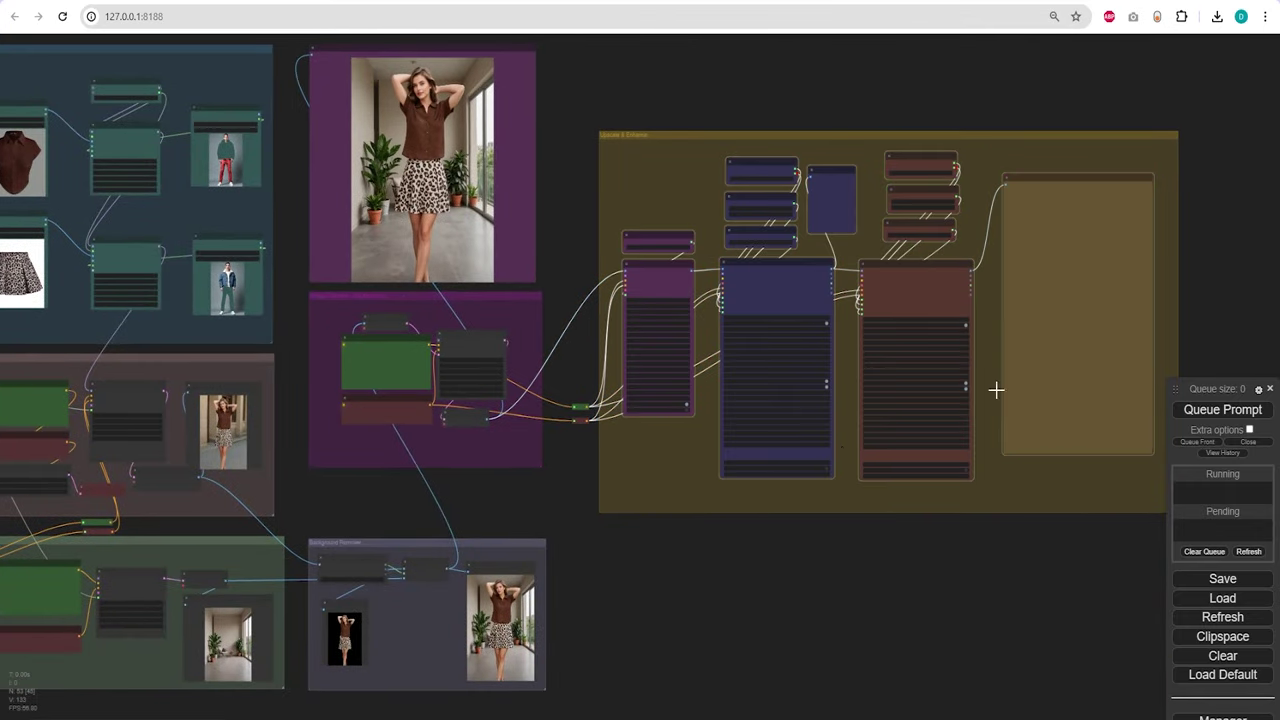
{"action": "key", "text": "ctrl+Return"}
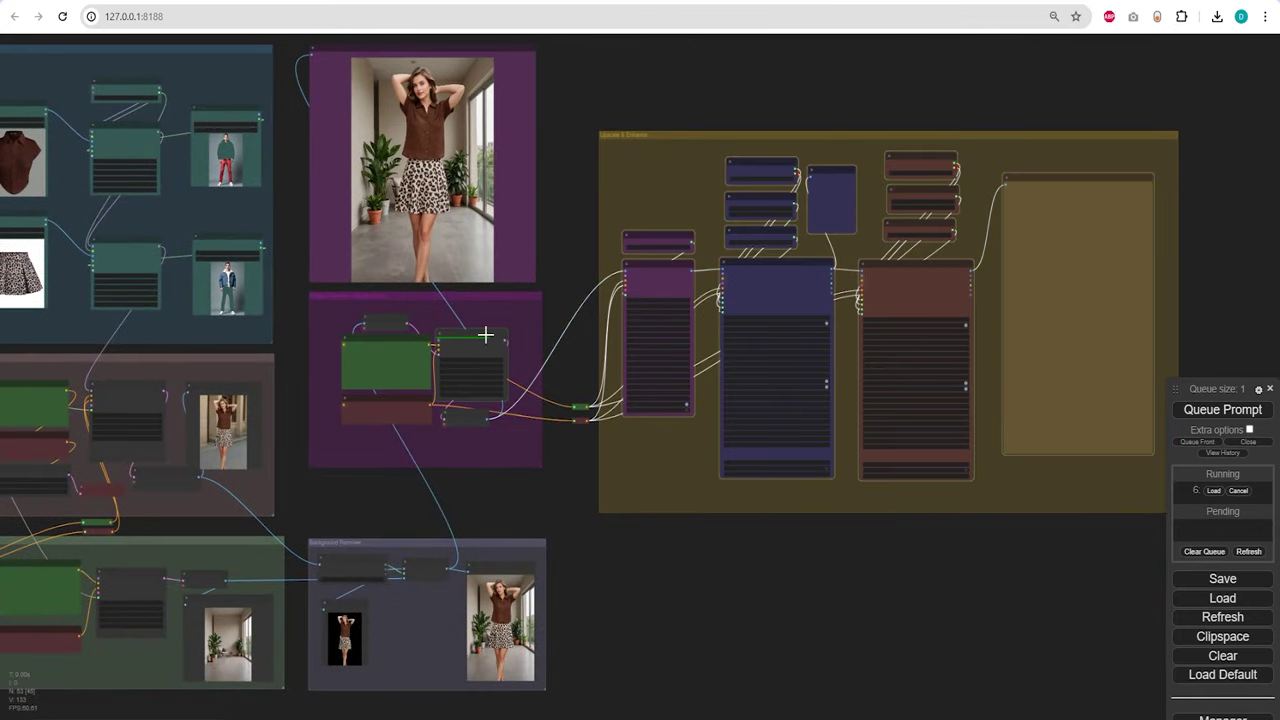
{"action": "scroll", "coordinate": [579, 271], "scroll_direction": "up", "scroll_amount": 8}
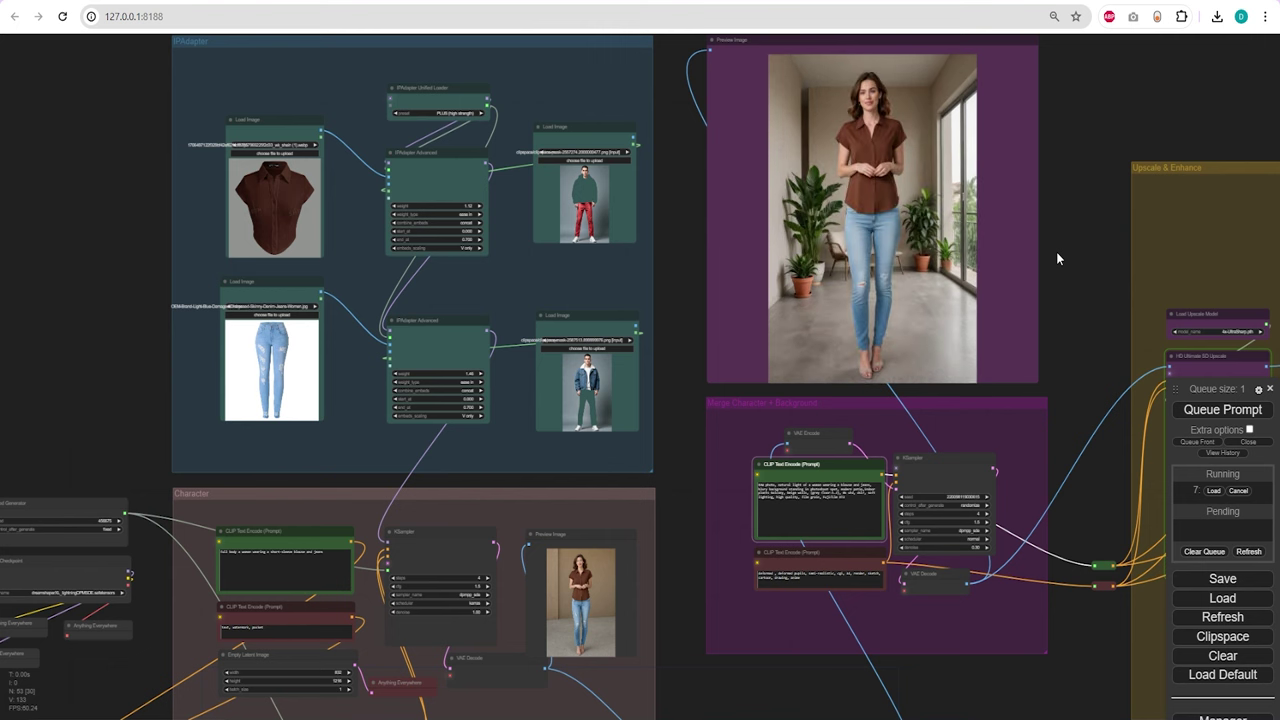
Move to the Upscale & Enhance group and zoom into the final FaceDetailer preview image.
{"action": "left_click_drag", "start_coordinate": [1063, 289], "coordinate": [294, 258]}
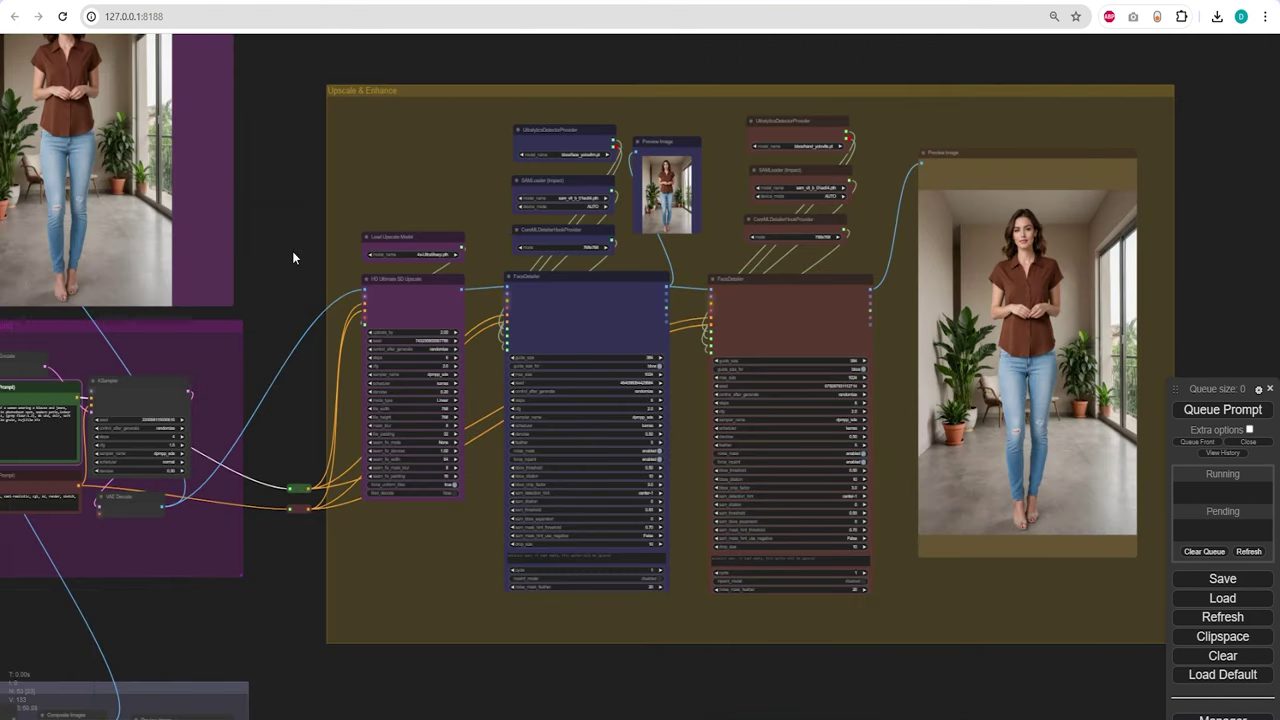
{"action": "scroll", "coordinate": [1040, 400], "scroll_direction": "up", "scroll_amount": 8}
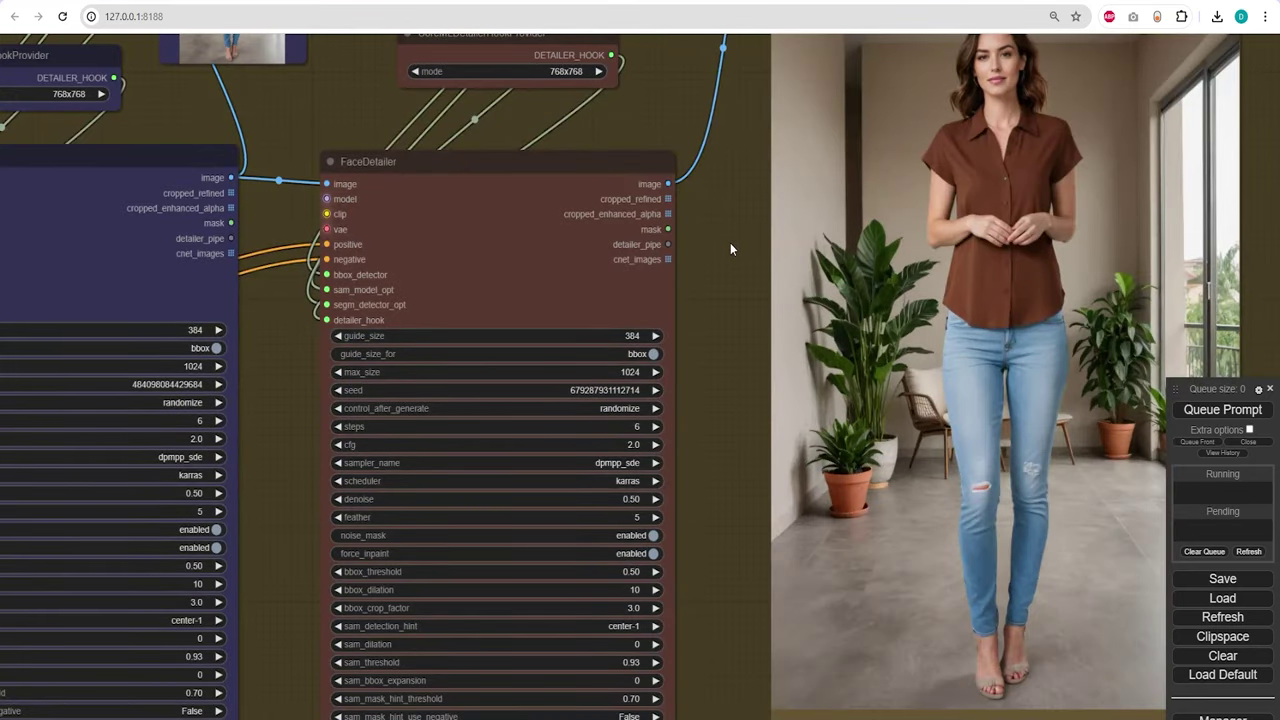
{"action": "left_click_drag", "start_coordinate": [730, 242], "coordinate": [478, 414]}
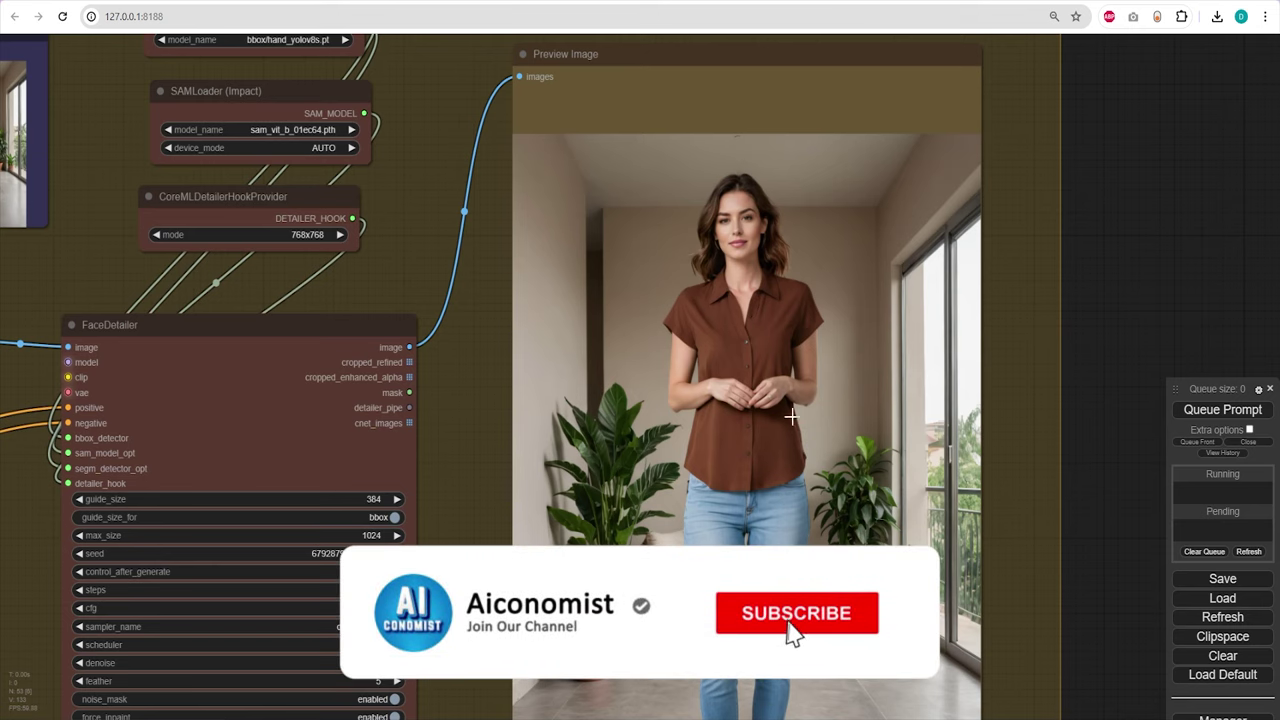
{"action": "scroll", "coordinate": [767, 379], "scroll_direction": "up", "scroll_amount": 3}
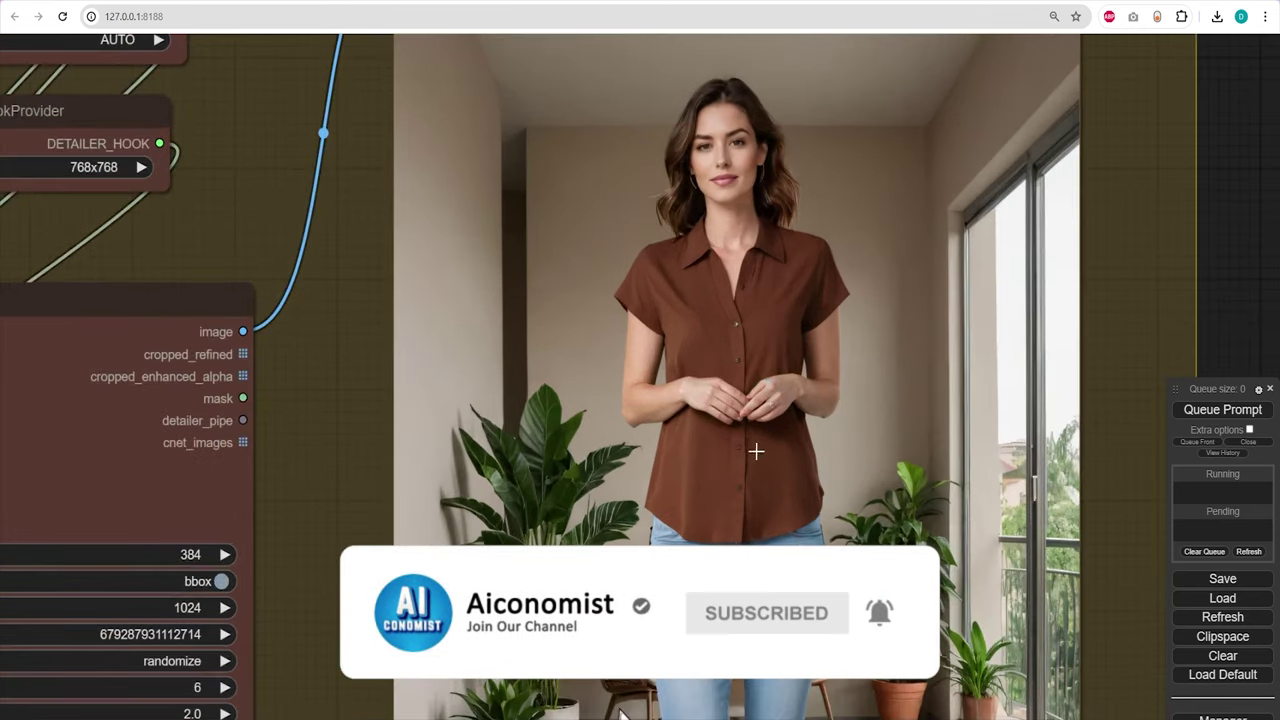